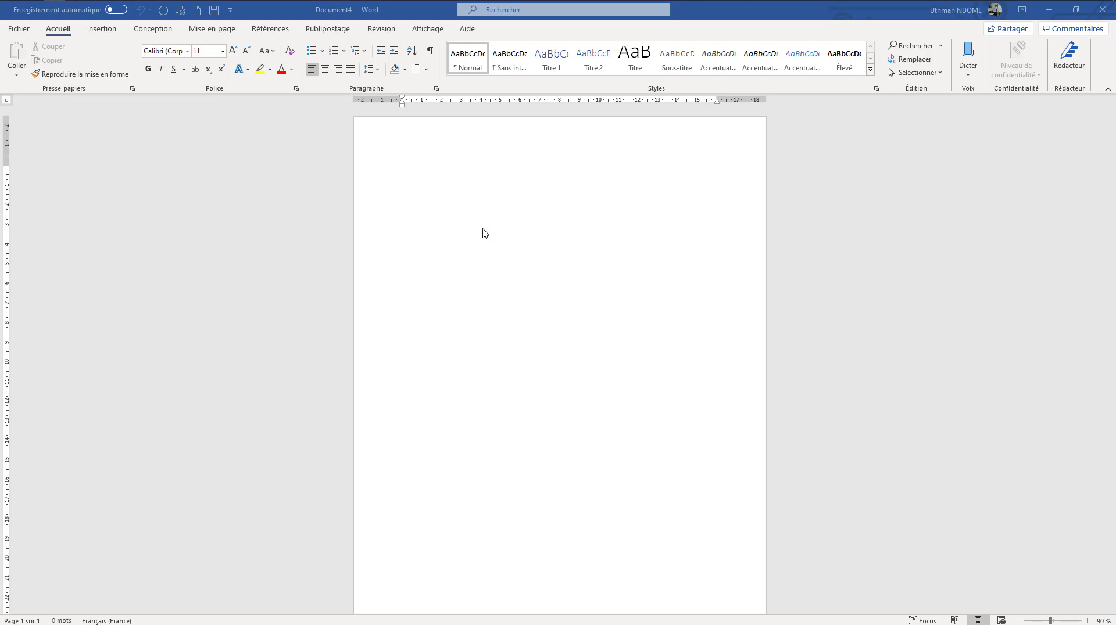
Apply the Larges margin preset to the document, and replace it with the Moyennes preset
left_click(217, 29)
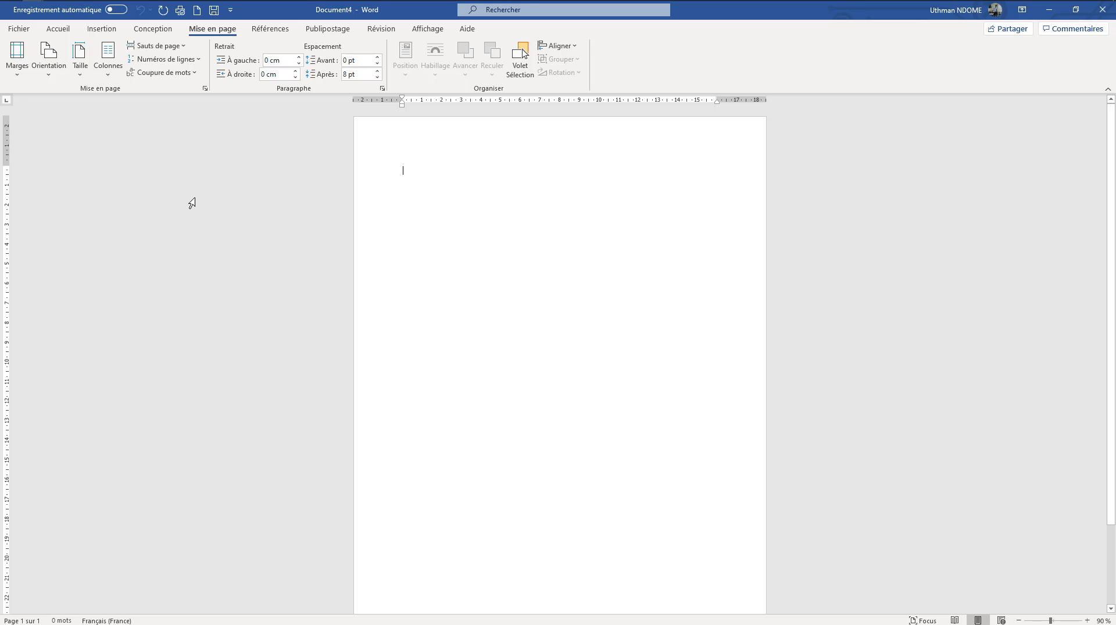
left_click(18, 76)
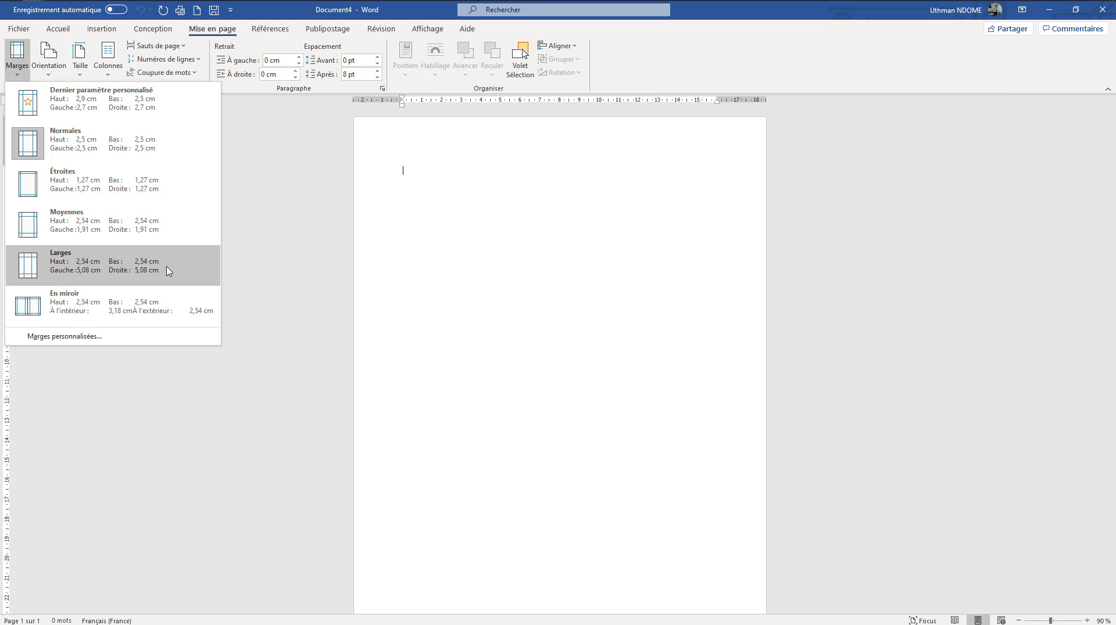
left_click(91, 276)
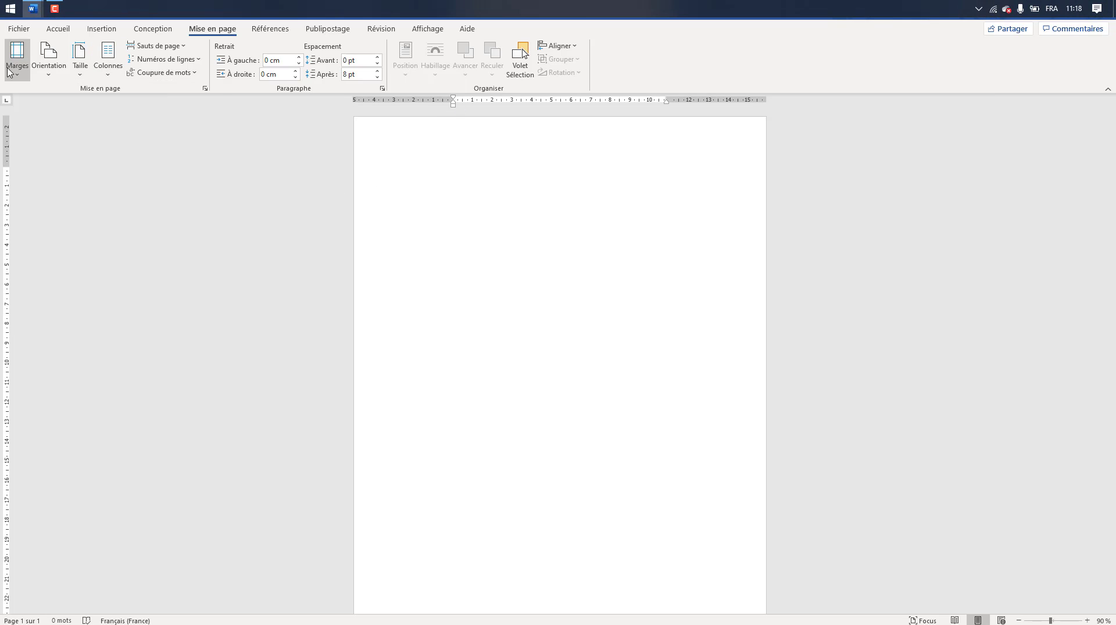
left_click(17, 58)
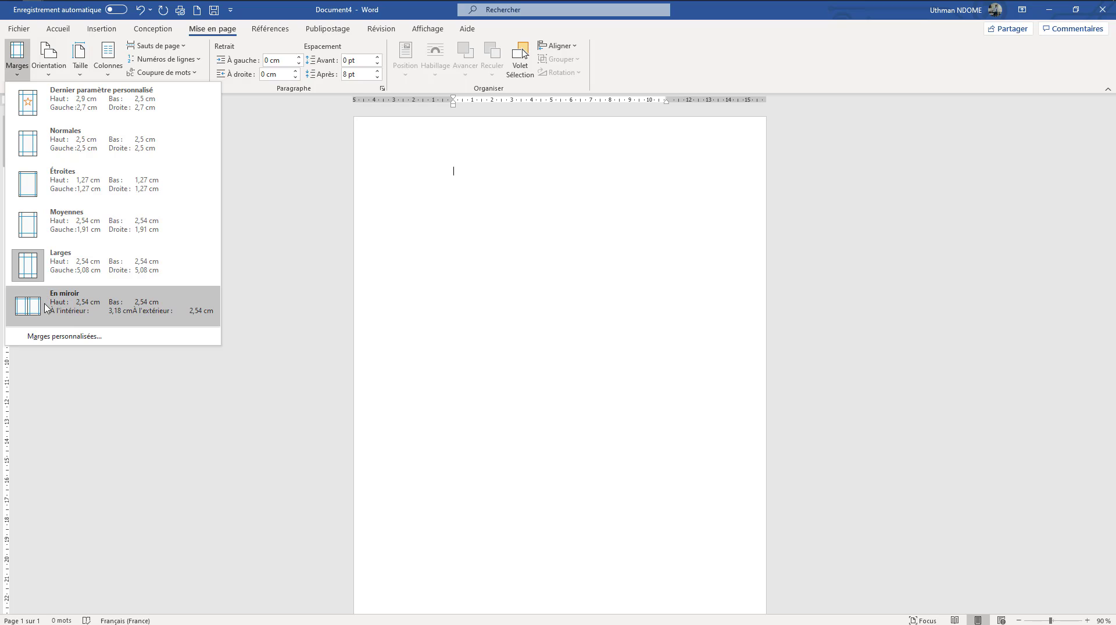
left_click(58, 233)
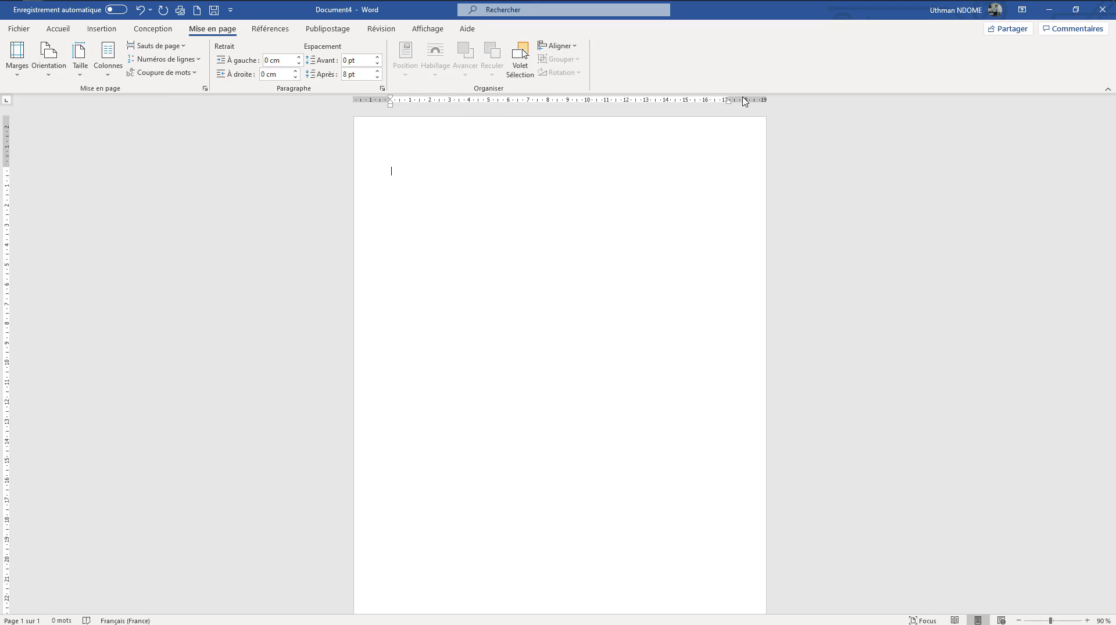
Open the custom margin settings and set the Haut and Bas margins to 2 cm
left_click(17, 58)
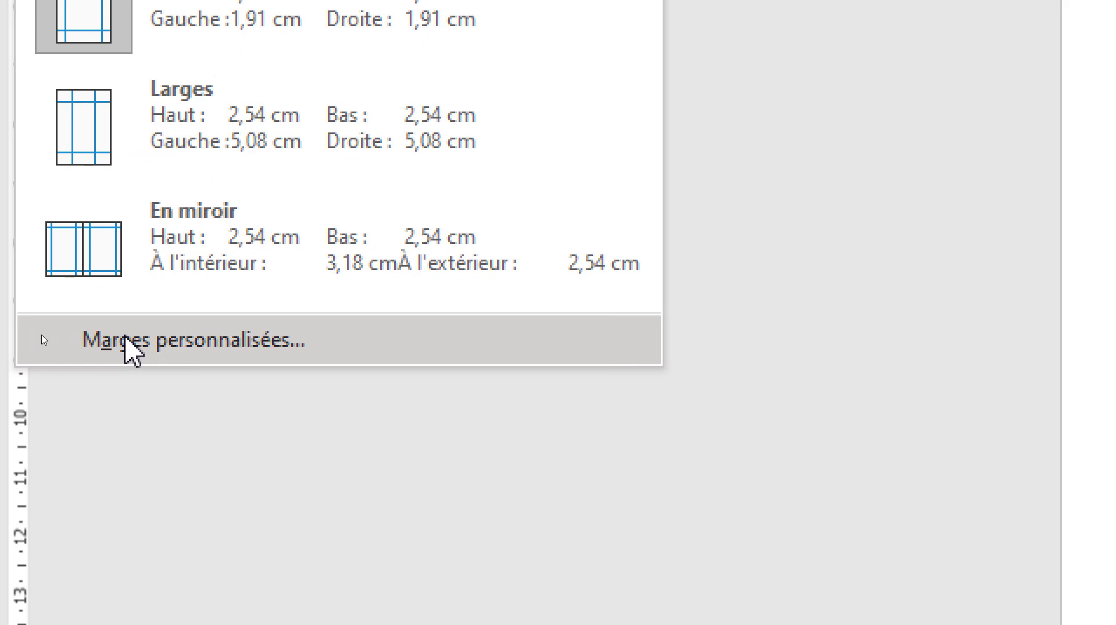
left_click(139, 340)
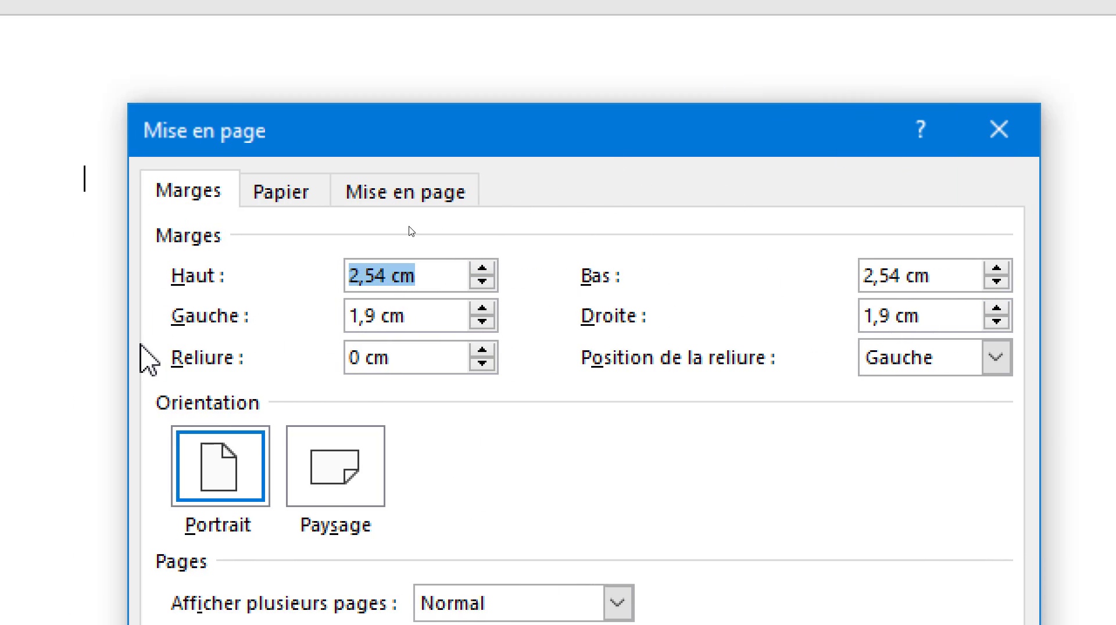
left_click(388, 276)
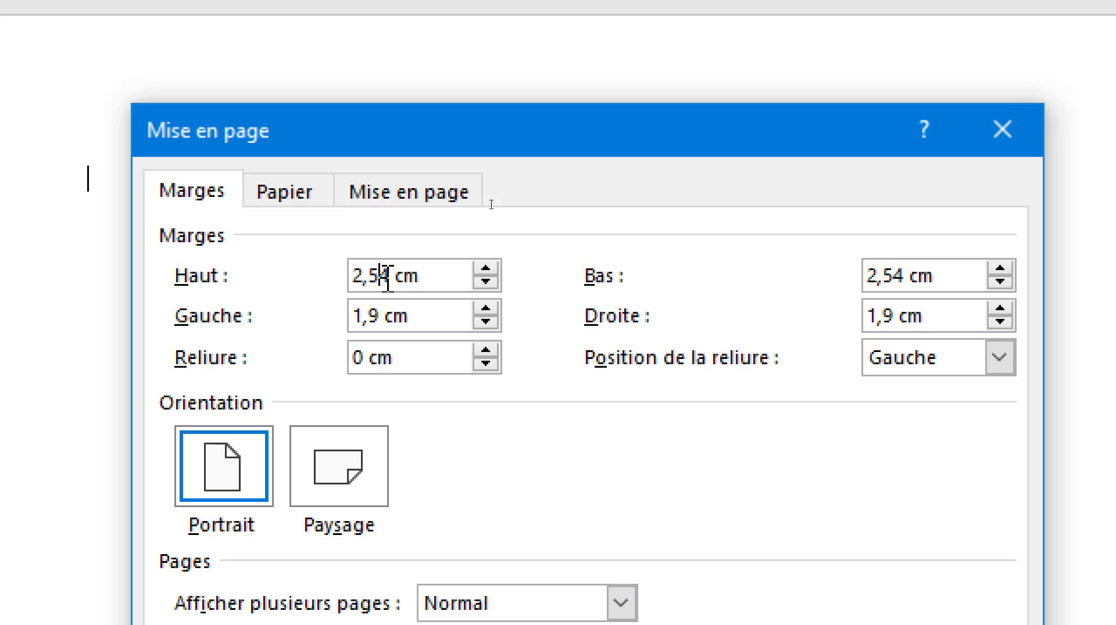
key("BackSpace")
key("Delete")
key("BackSpace")
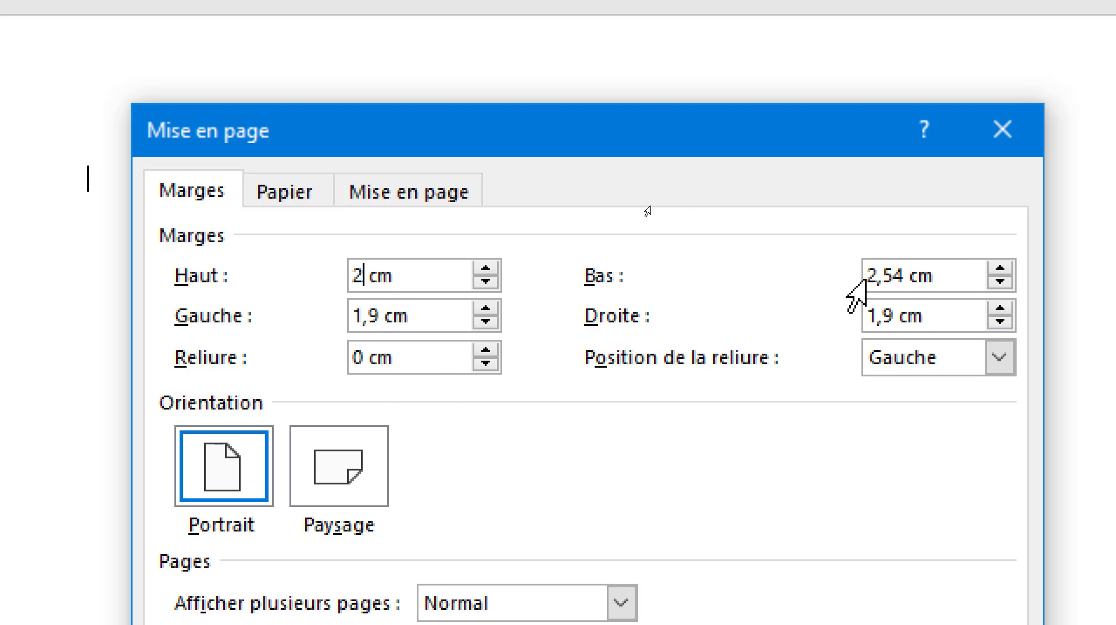
left_click(906, 276)
key("BackSpace")
key("BackSpace")
key("BackSpace")
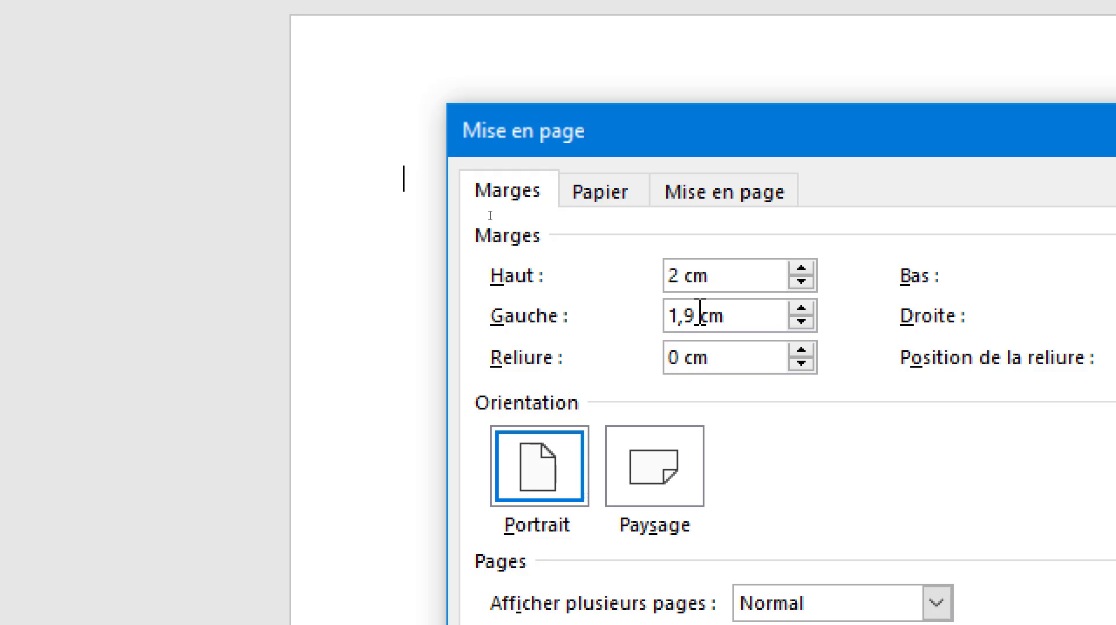
Set the Gauche and Droite margins to 1,5 cm and apply the custom margins to the whole document
left_click(700, 316)
key("BackSpace")
key("BackSpace")
type(",5")
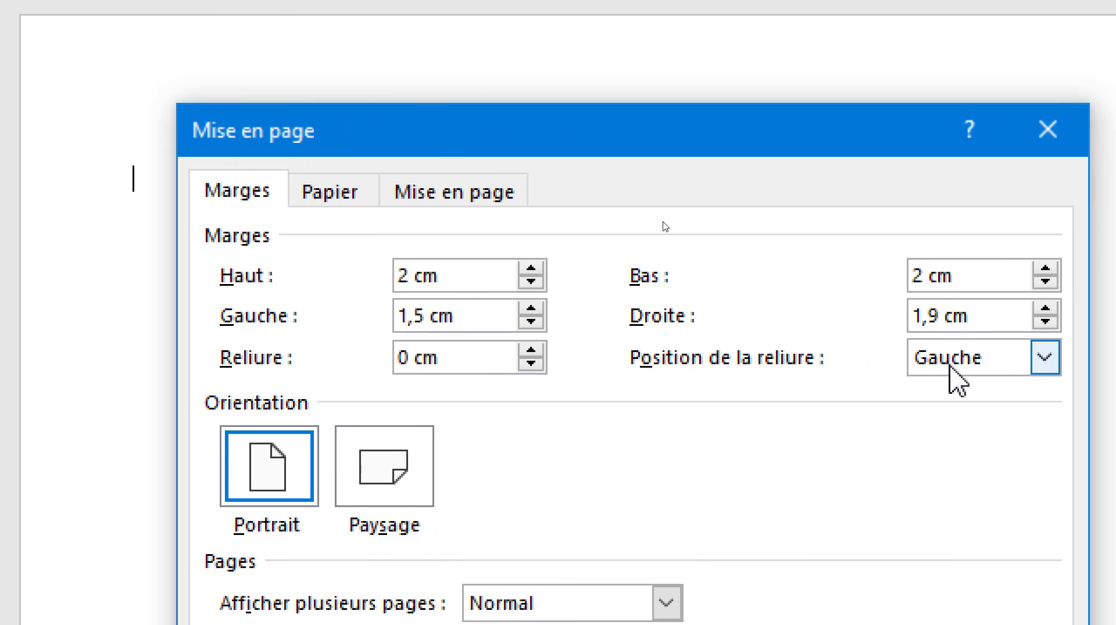
left_click(943, 317)
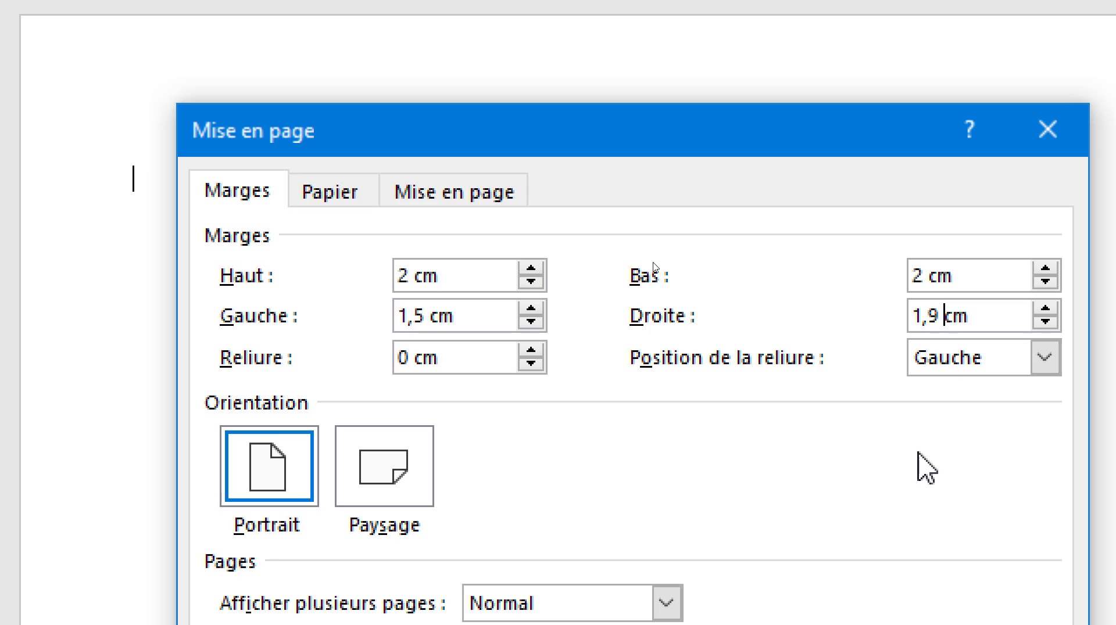
key("BackSpace")
key("BackSpace")
type(",5")
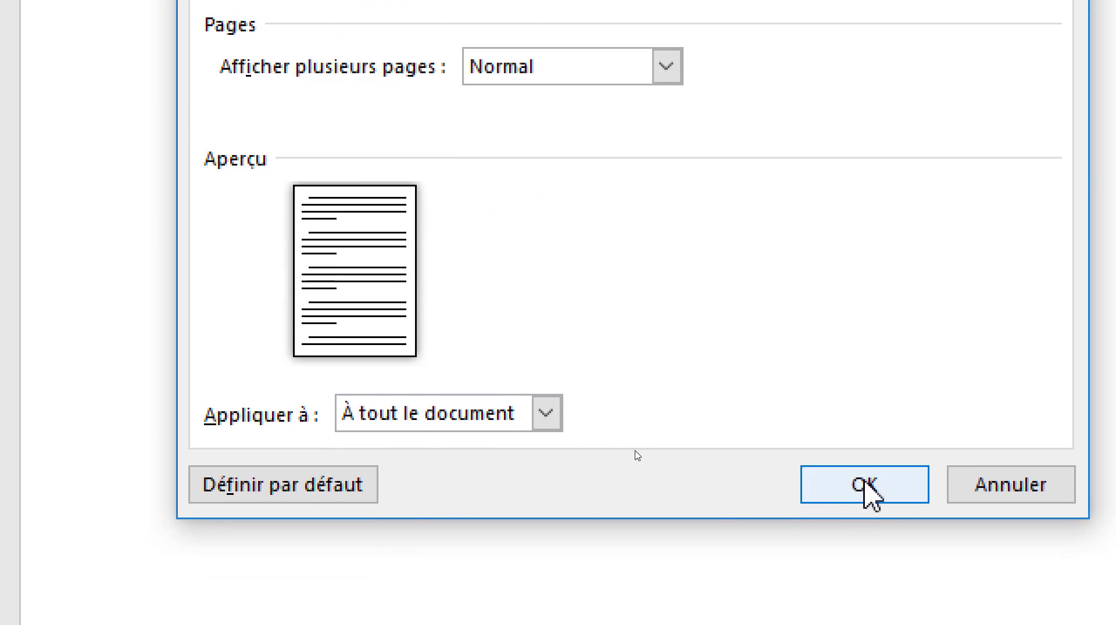
left_click(865, 482)
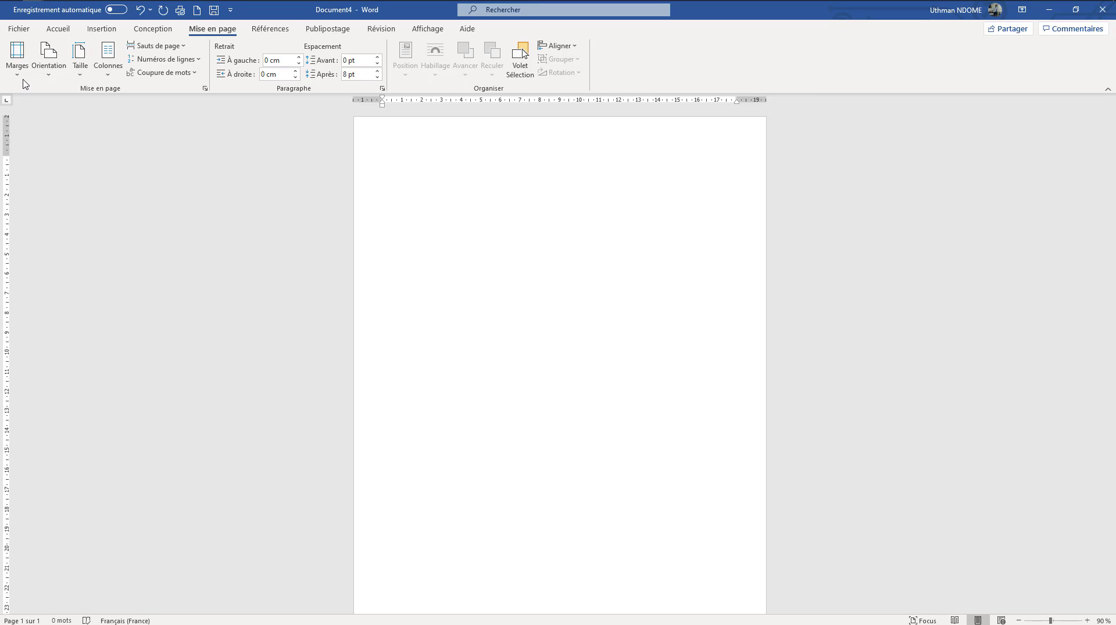
Review the margin presets and the custom margin settings without changing any value
left_click(18, 58)
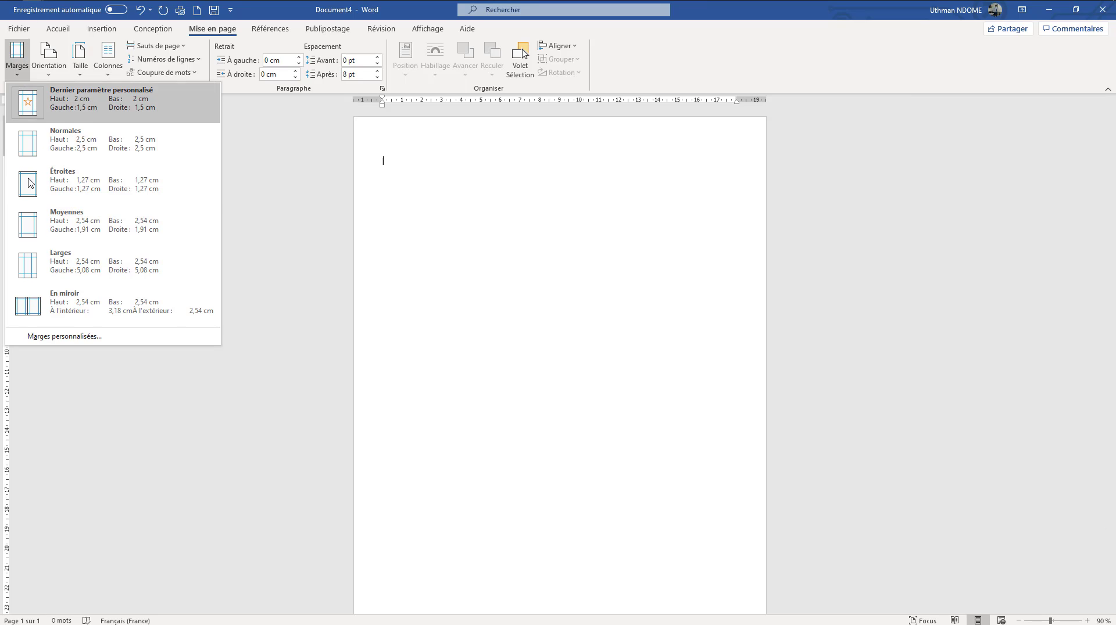
left_click(34, 336)
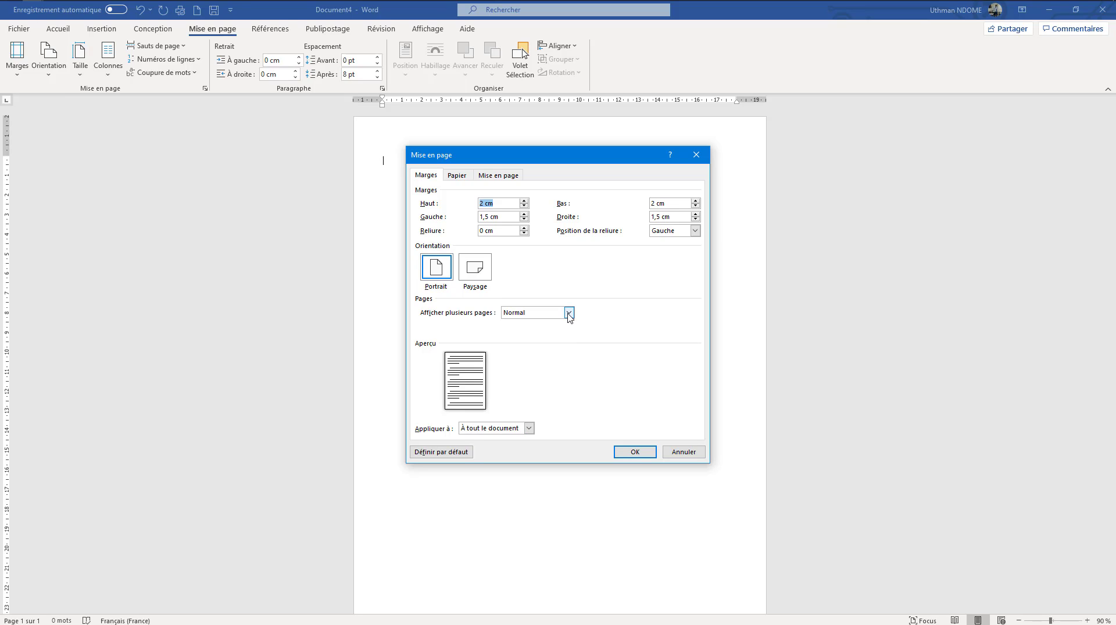
left_click(635, 453)
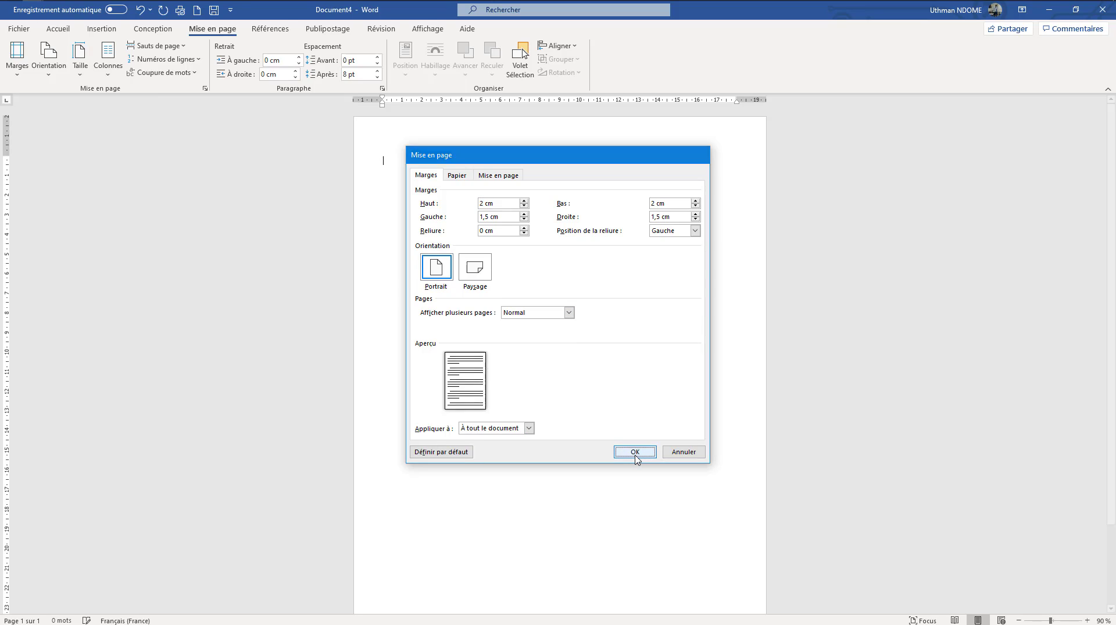
Switch the page orientation to Paysage and back to Portrait
left_click(55, 74)
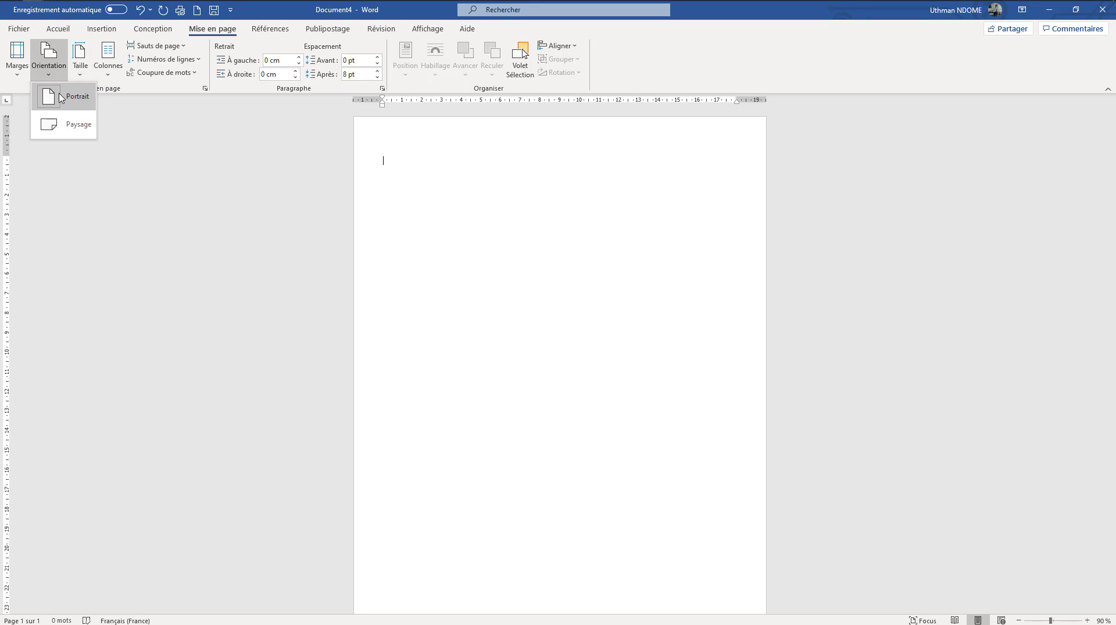
left_click(498, 193)
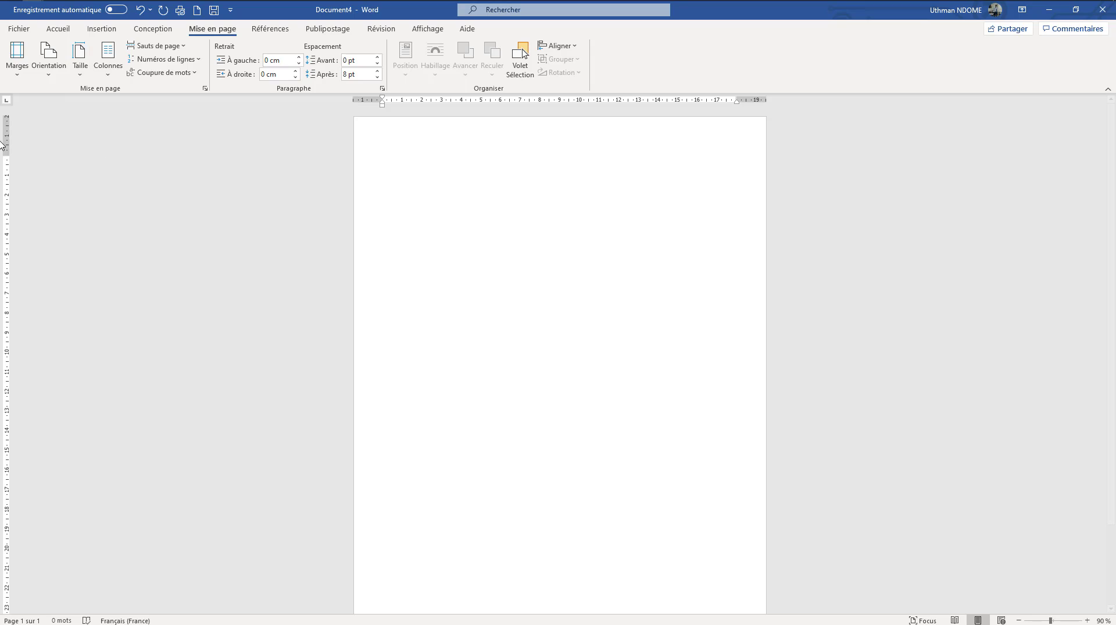
left_click(51, 70)
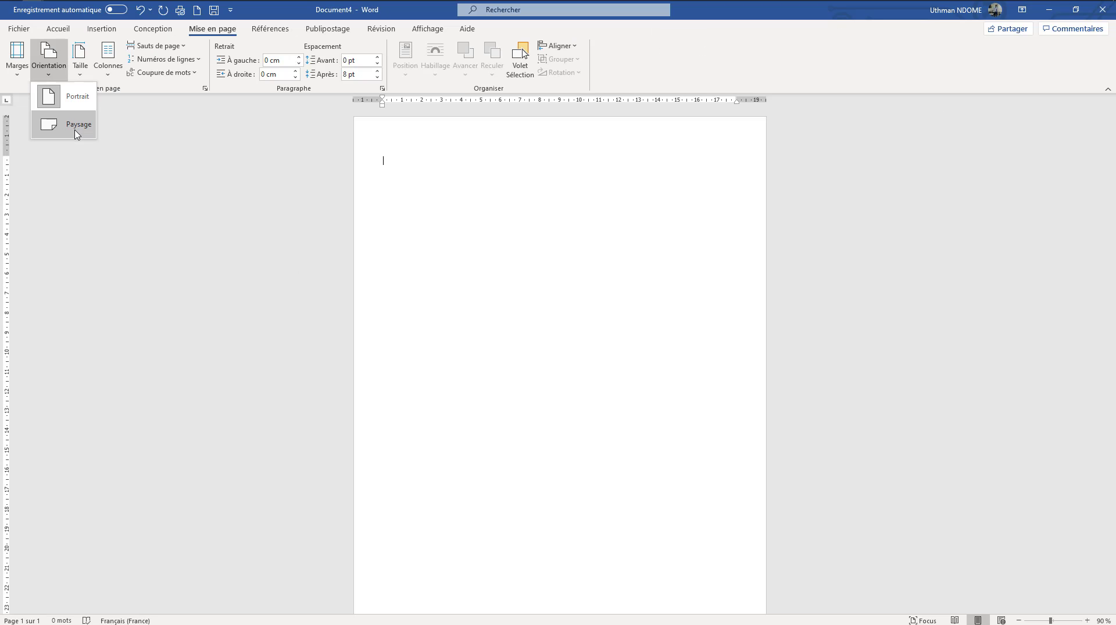
left_click(75, 131)
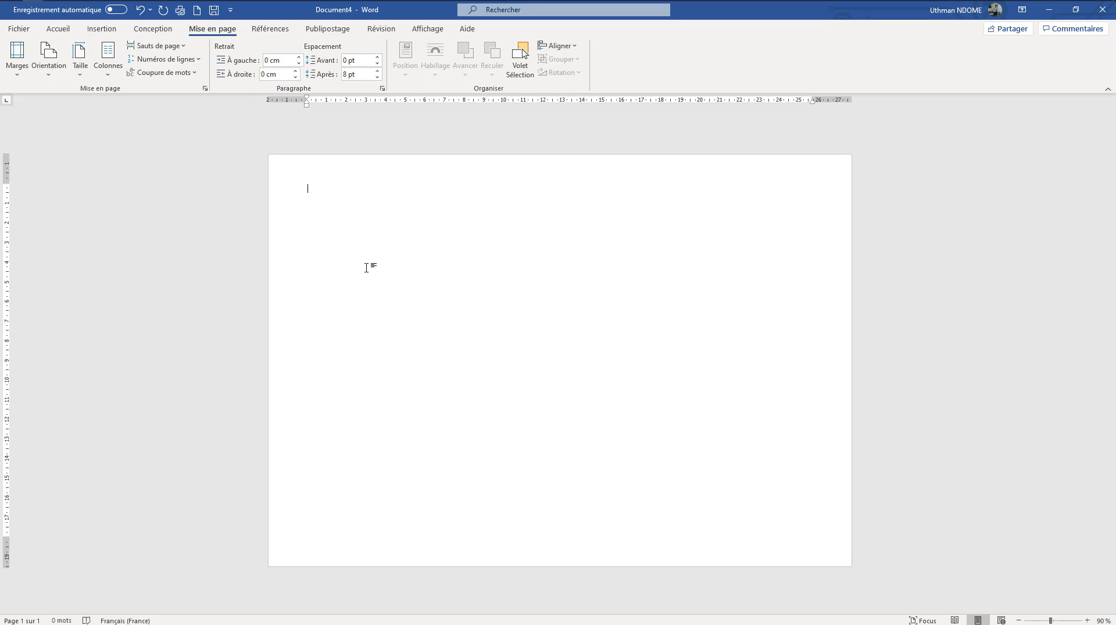
left_click(48, 58)
left_click(52, 97)
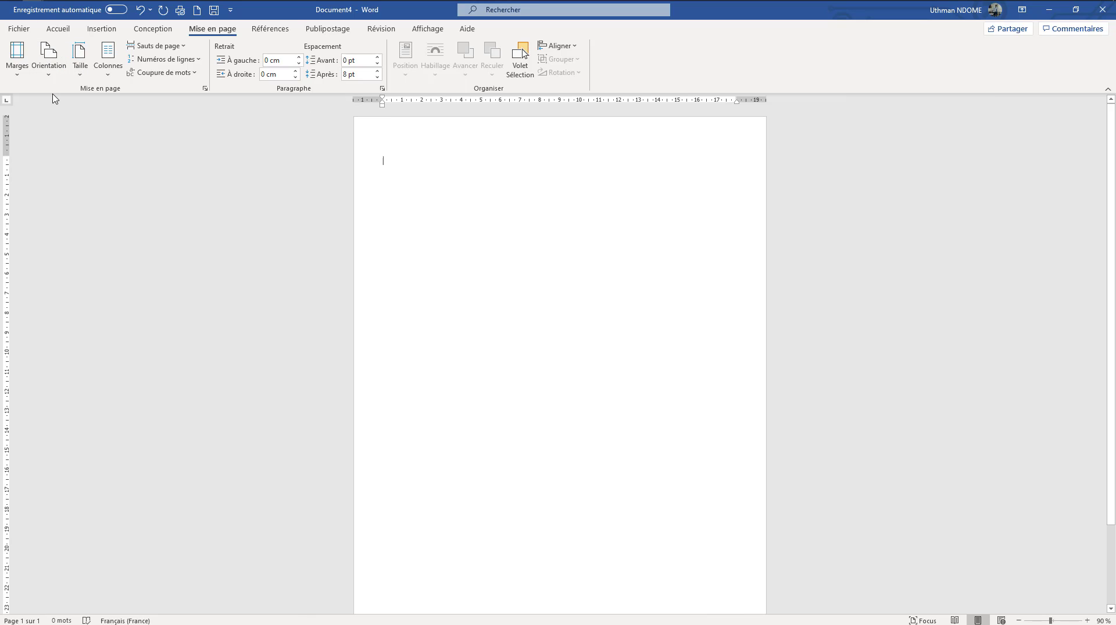
Set the page to Paysage again, check the paper size options, and restore the Portrait orientation
left_click(52, 76)
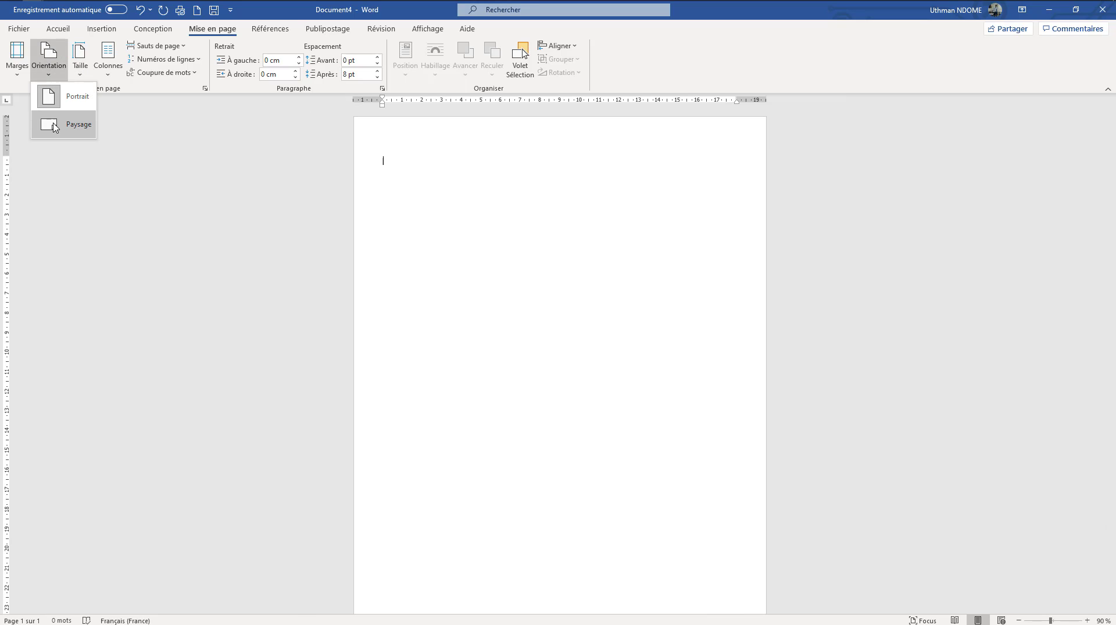
left_click(57, 119)
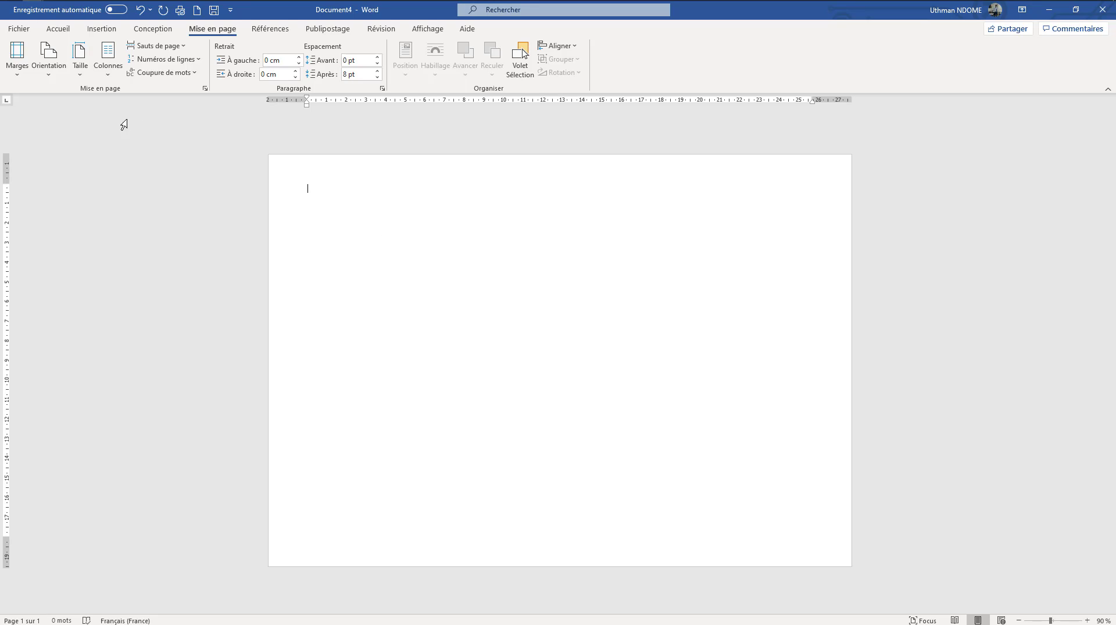
left_click(86, 75)
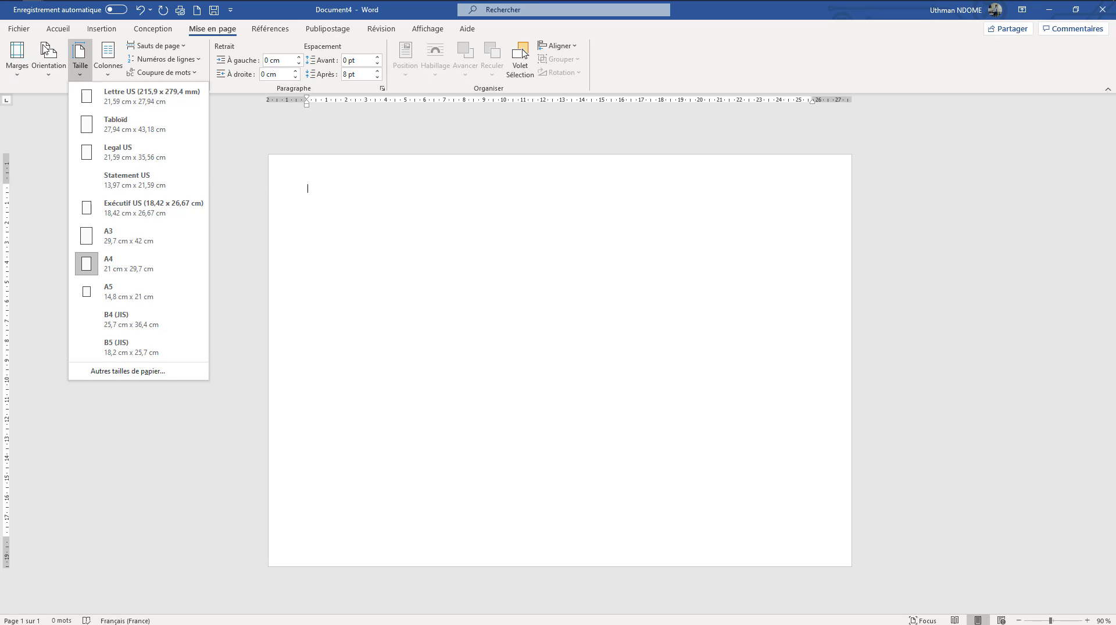
left_click(48, 71)
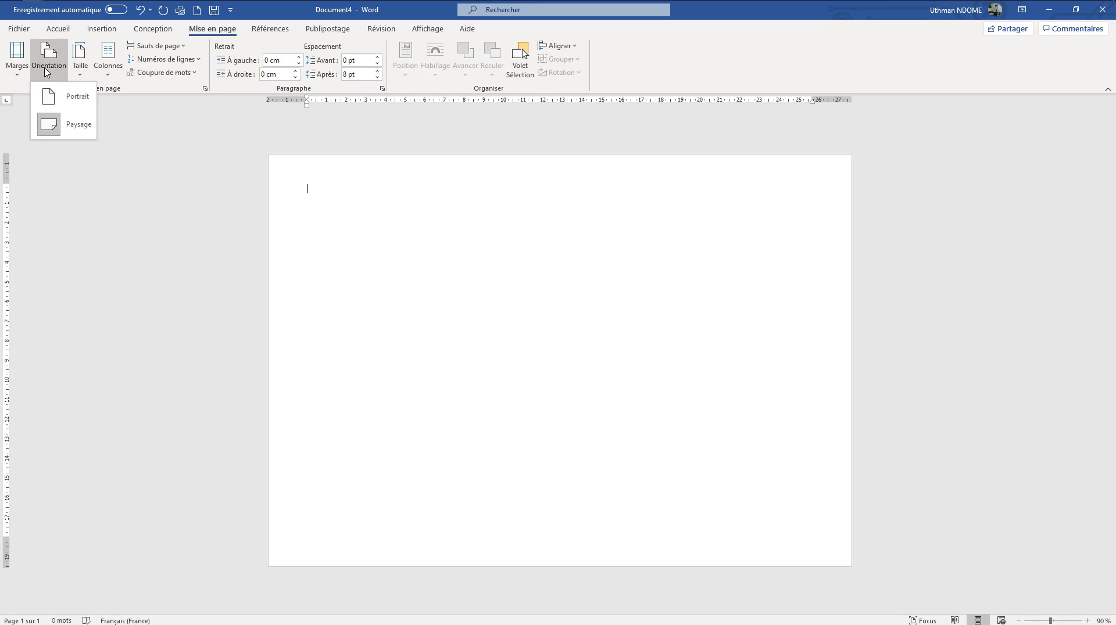
left_click(62, 95)
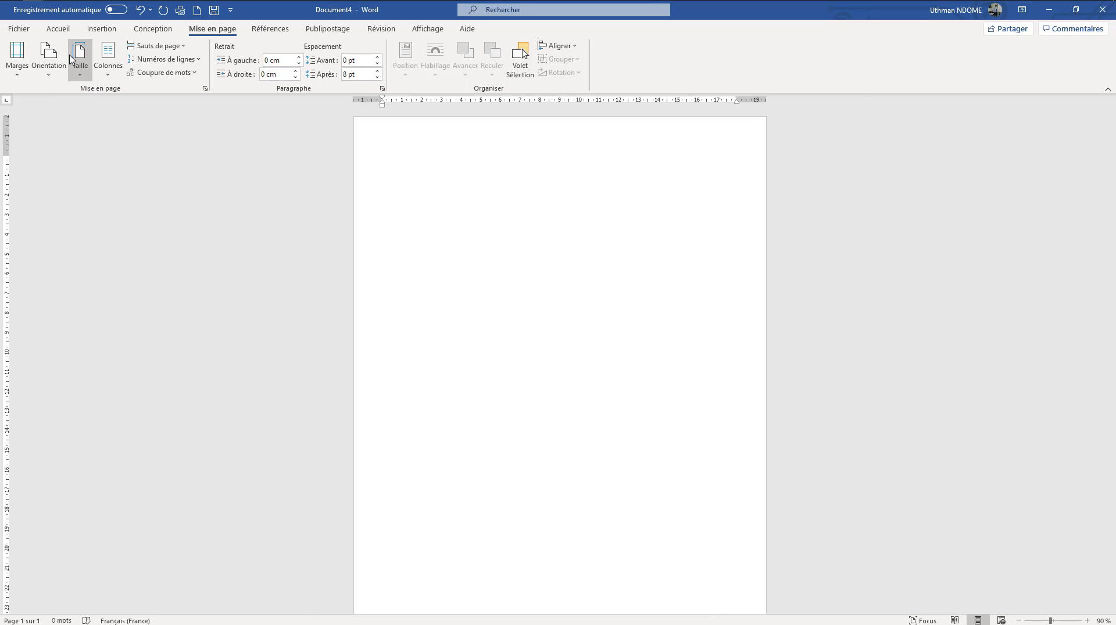
Change the paper size to A3 (29,7 cm x 42 cm) and return it to A4
left_click(75, 75)
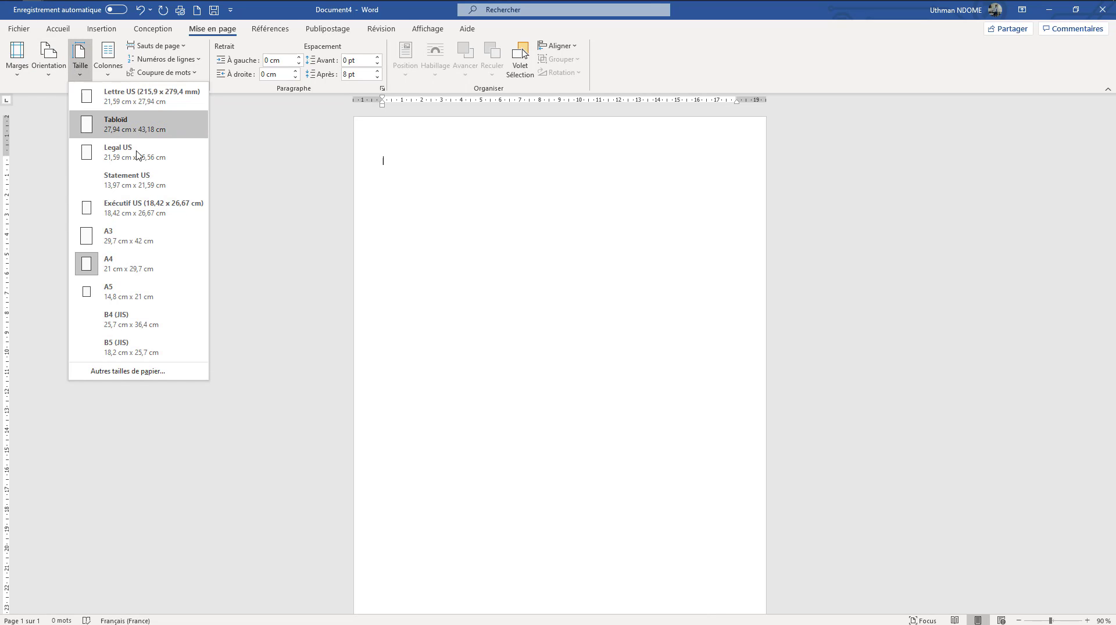
left_click(119, 241)
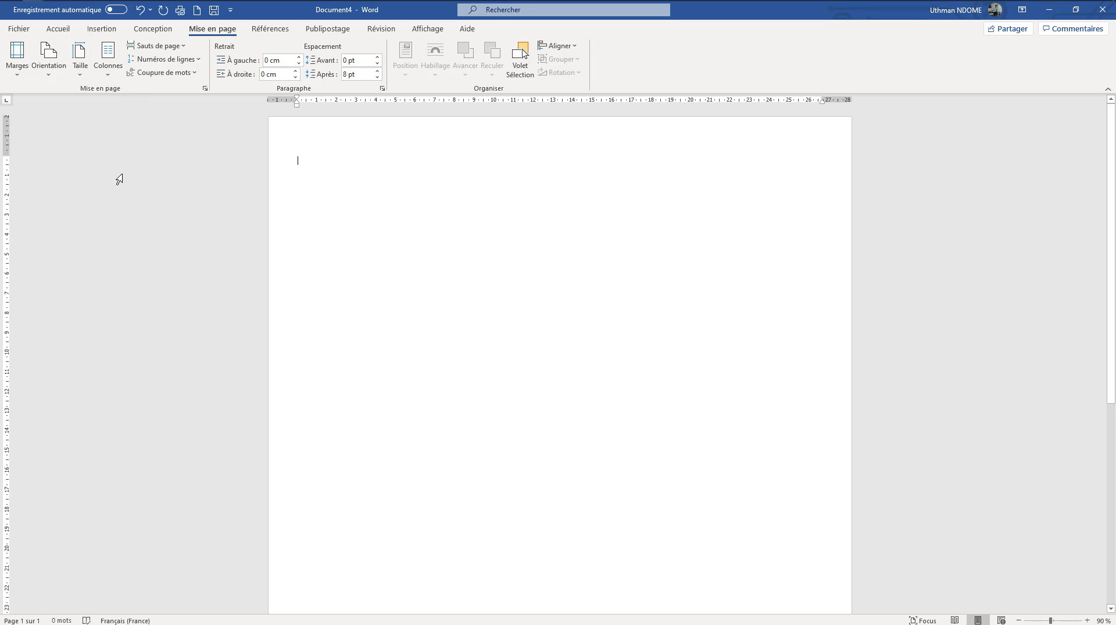
left_click(80, 58)
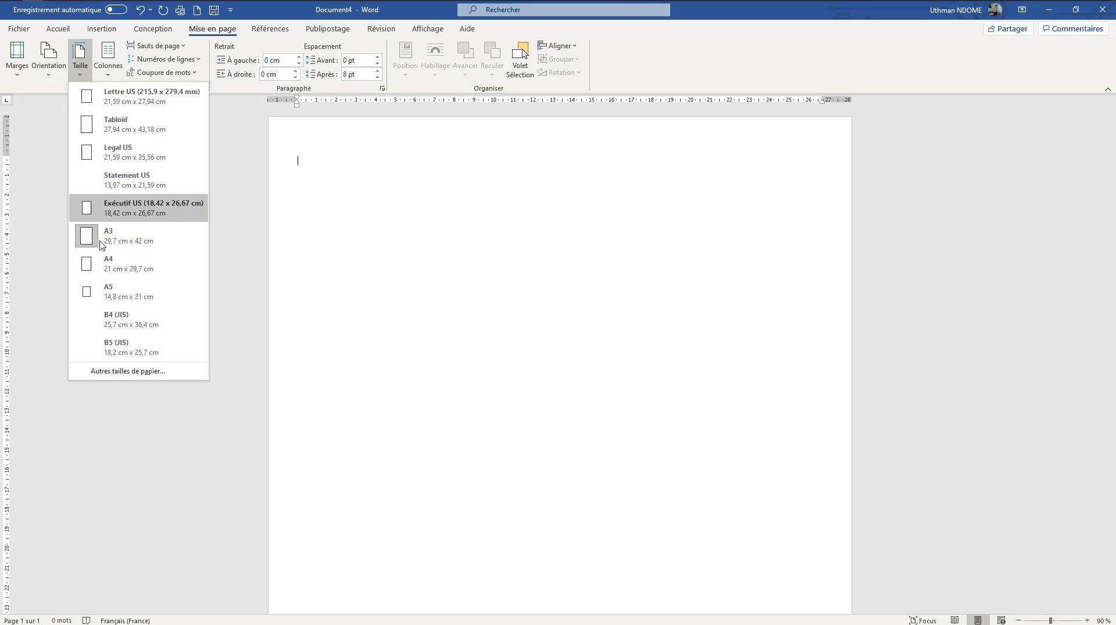
left_click(114, 266)
Set the document's paper size to A5 (14,8 cm x 21 cm)
left_click(84, 69)
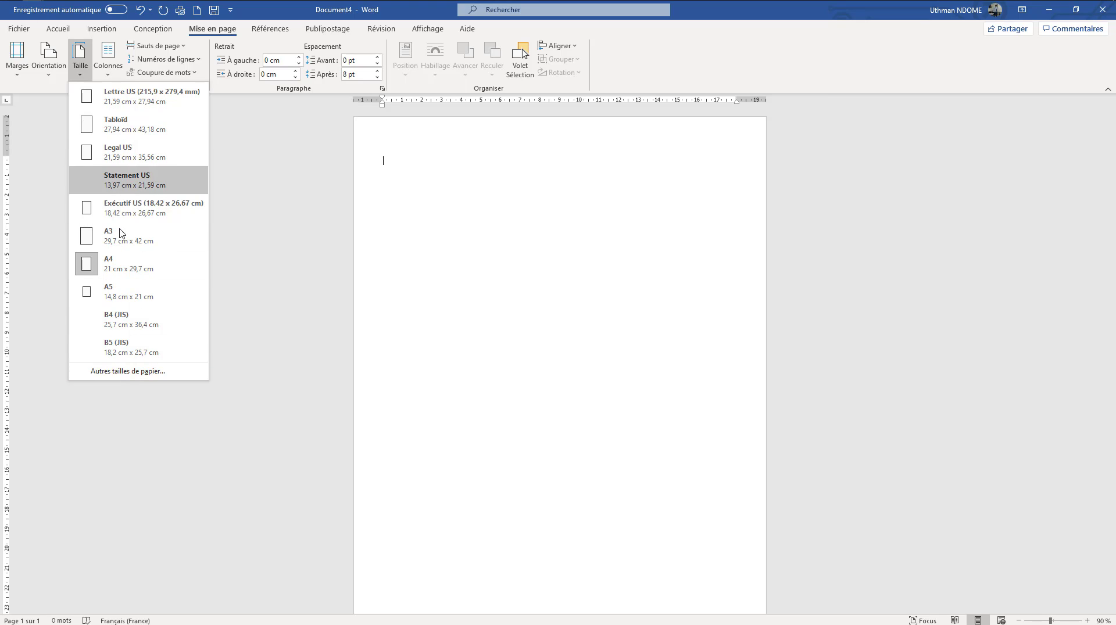
left_click(112, 301)
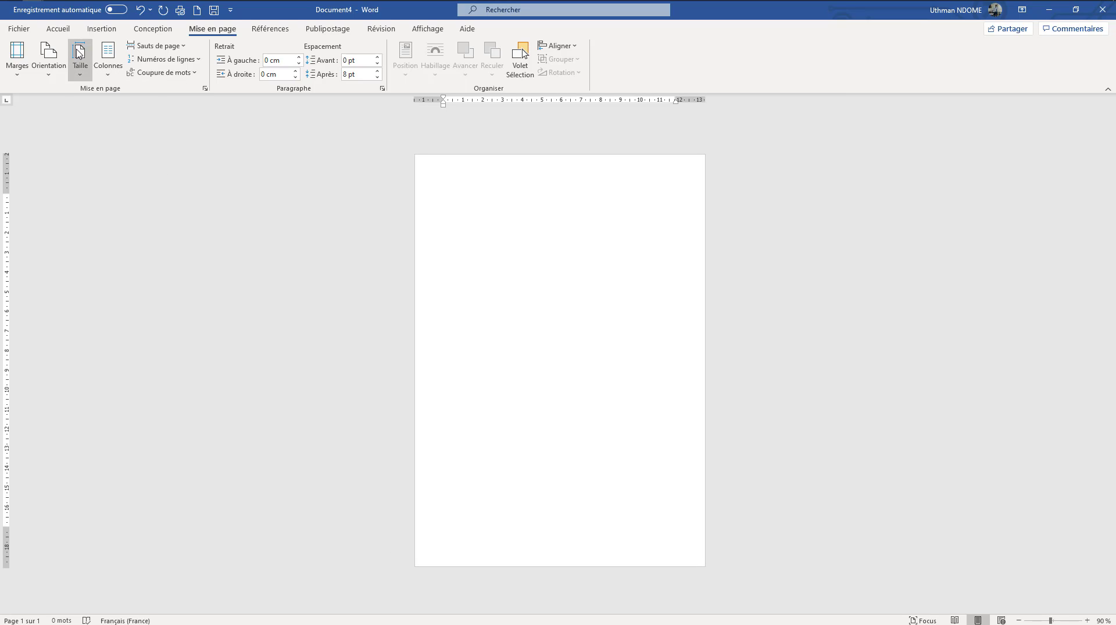
Set a custom paper size of 20 cm wide by 25 cm high for the whole document
left_click(79, 80)
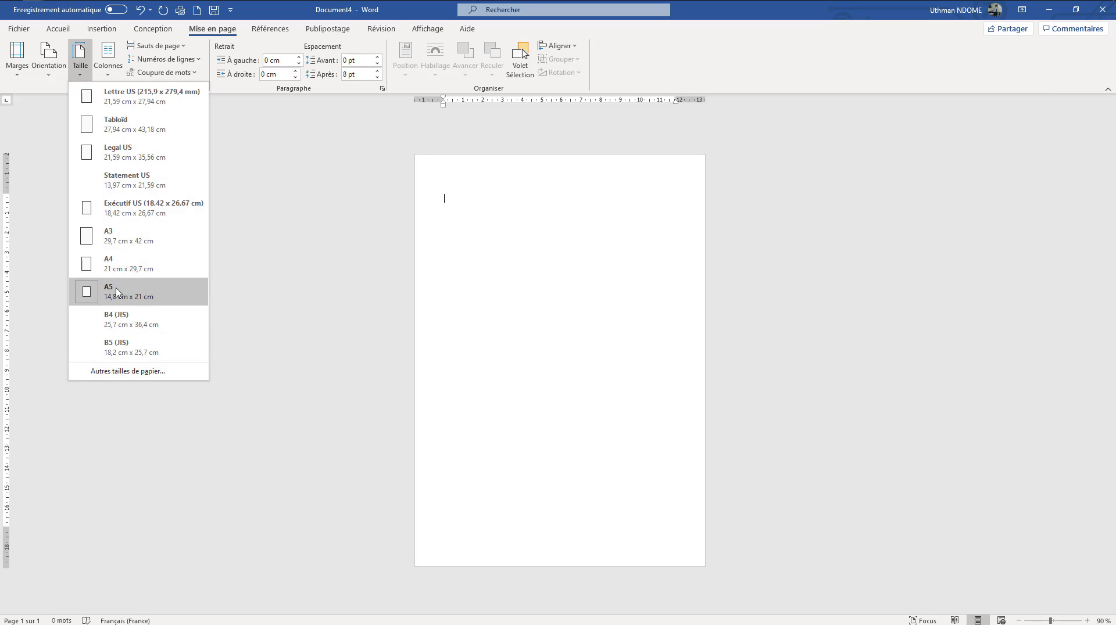
left_click(128, 373)
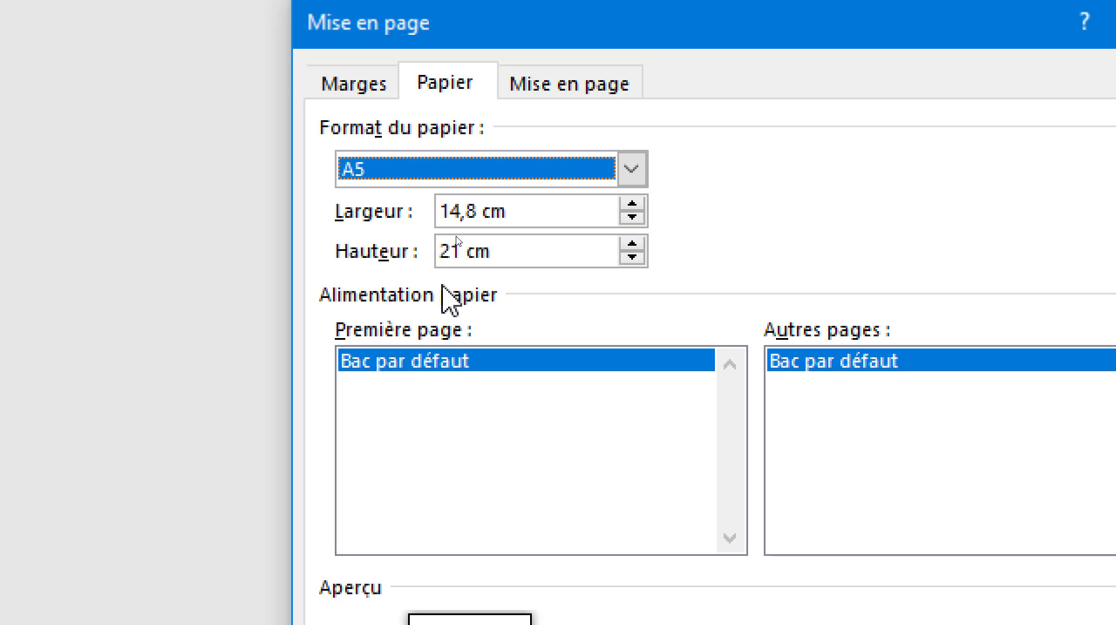
left_click(473, 211)
left_click_drag(473, 211, 428, 215)
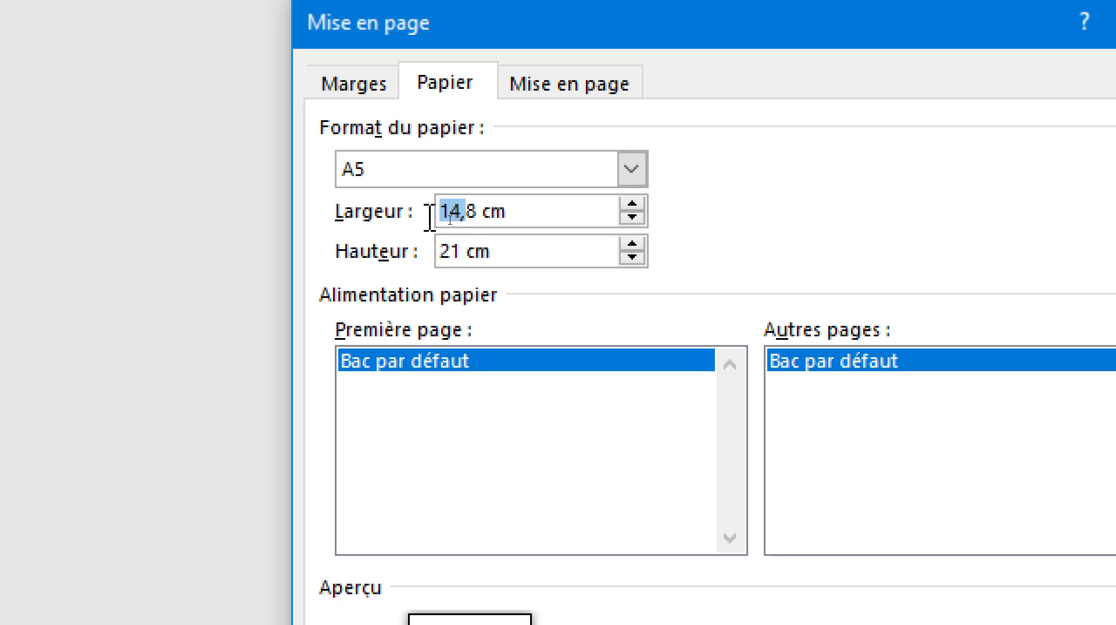
type("20")
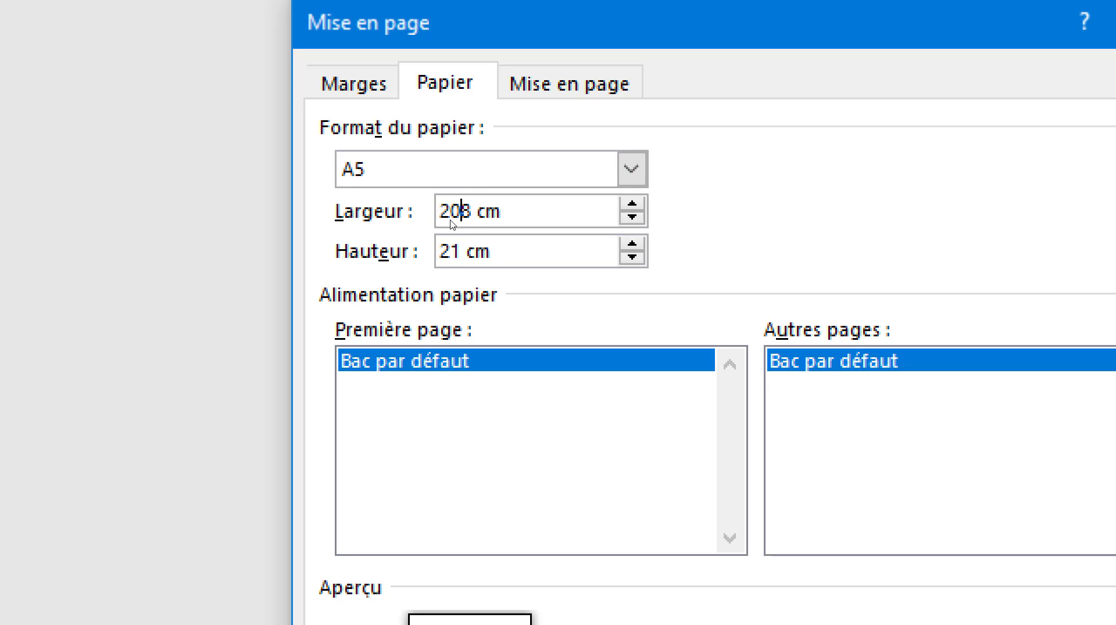
key("Delete")
left_click(463, 252)
key("BackSpace")
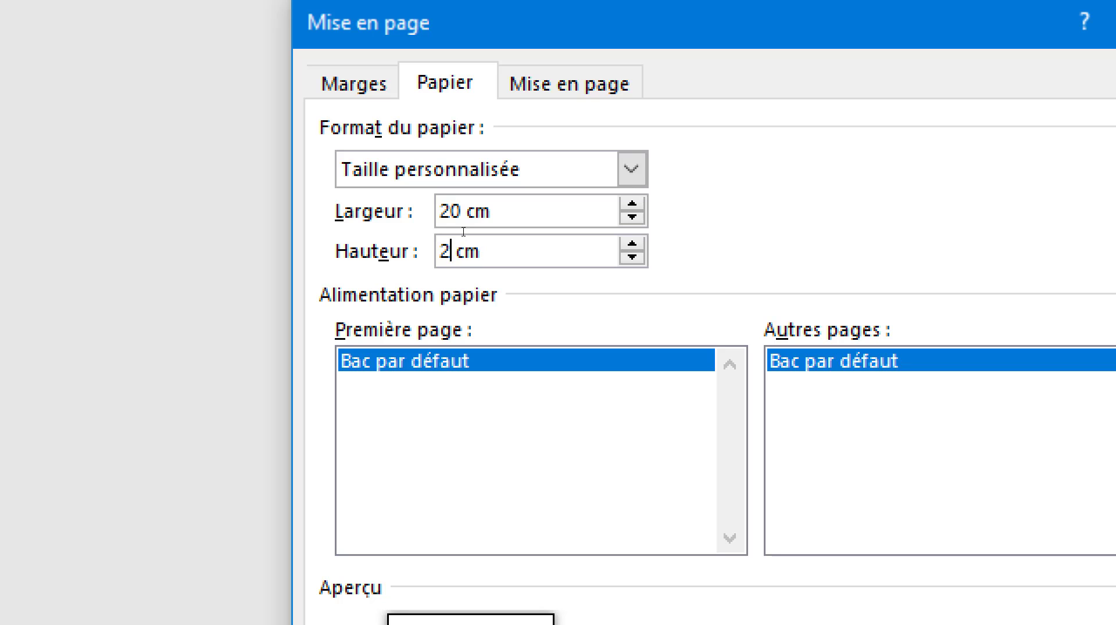
type("5")
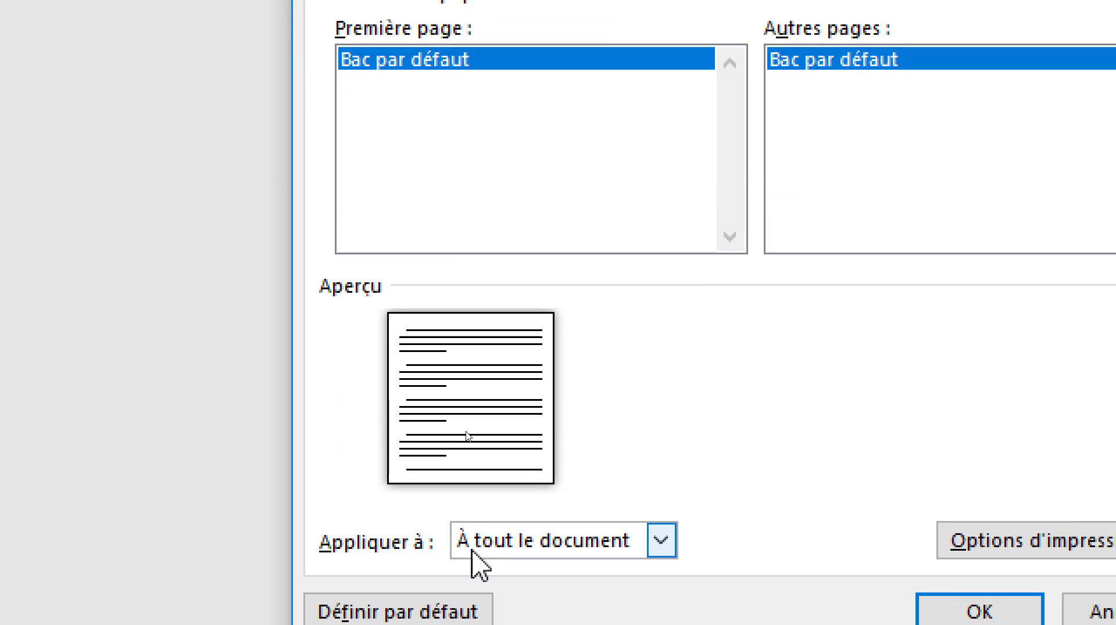
left_click(883, 610)
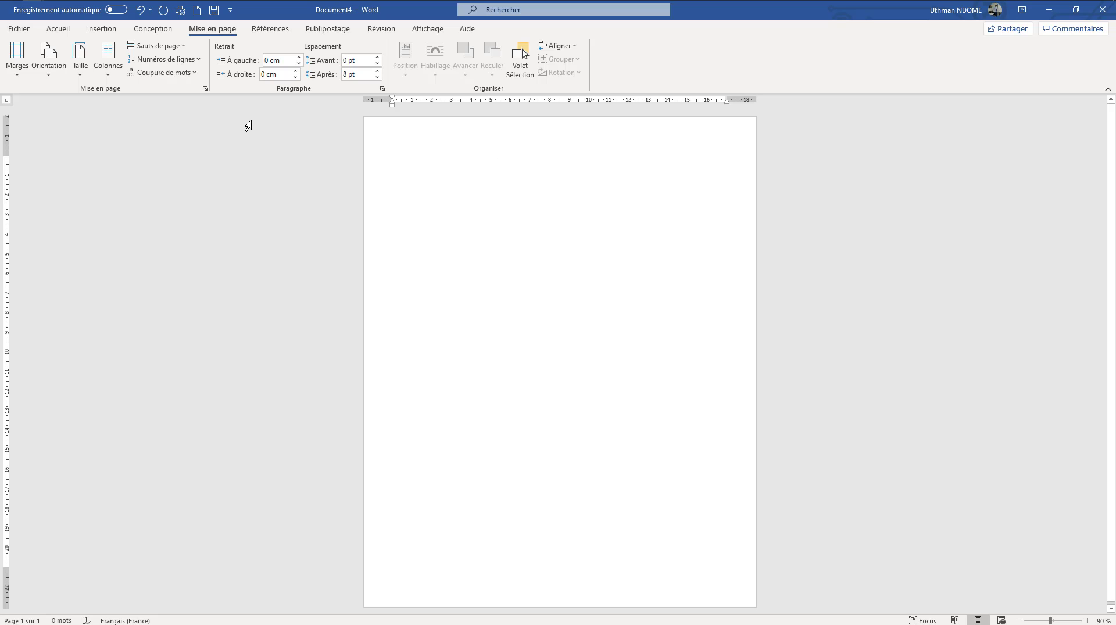
Set the paper size to A4 and apply the Gauche column layout to the document
left_click(79, 71)
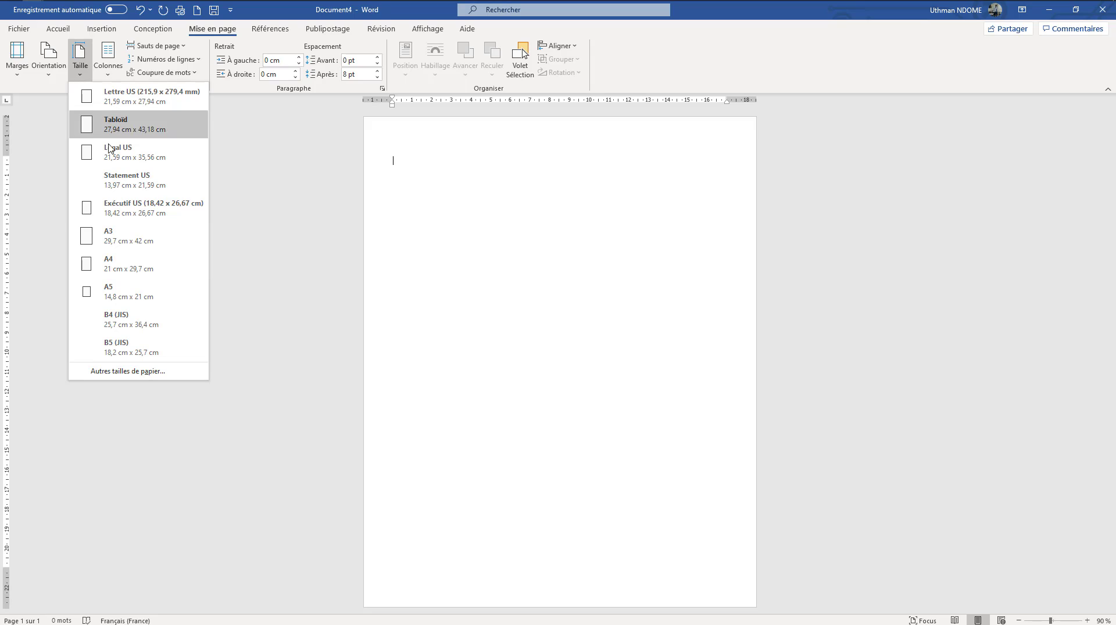
left_click(112, 262)
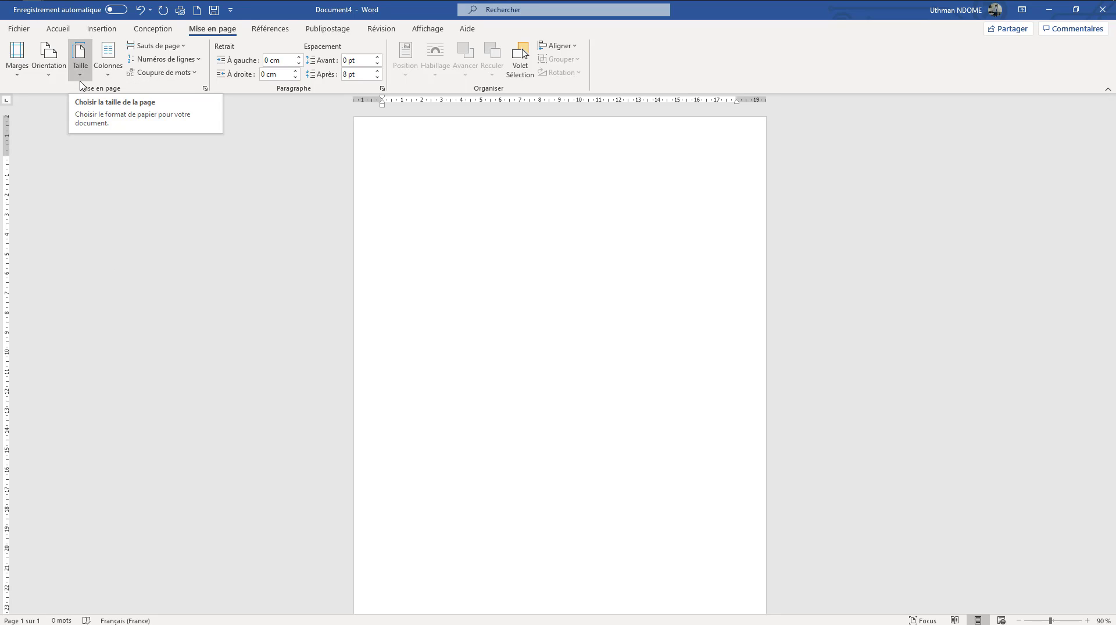
left_click(107, 76)
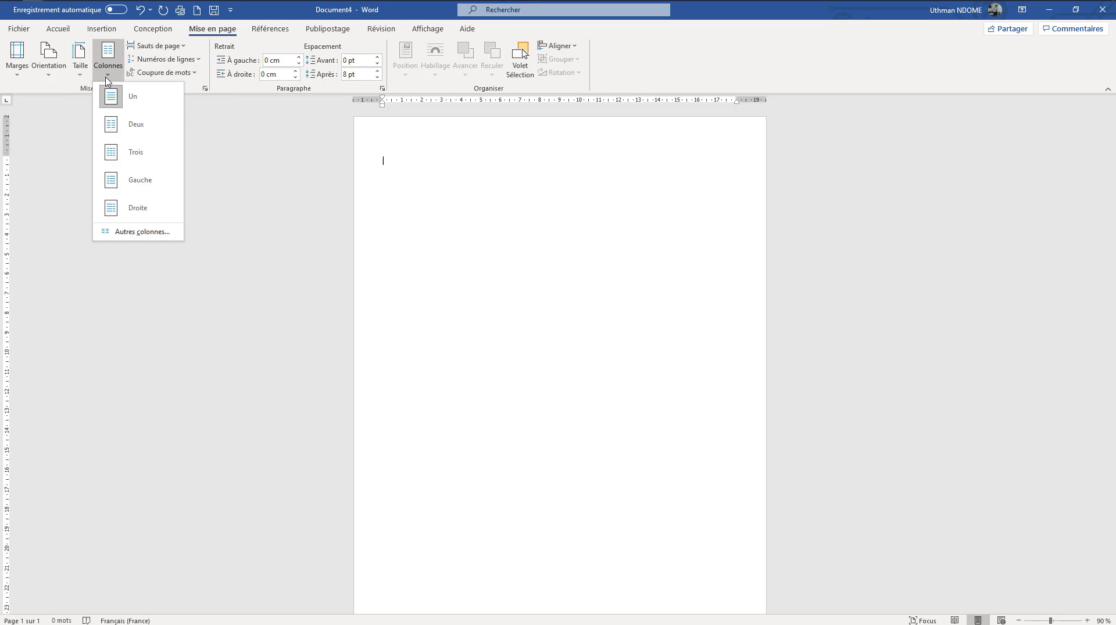
left_click(141, 189)
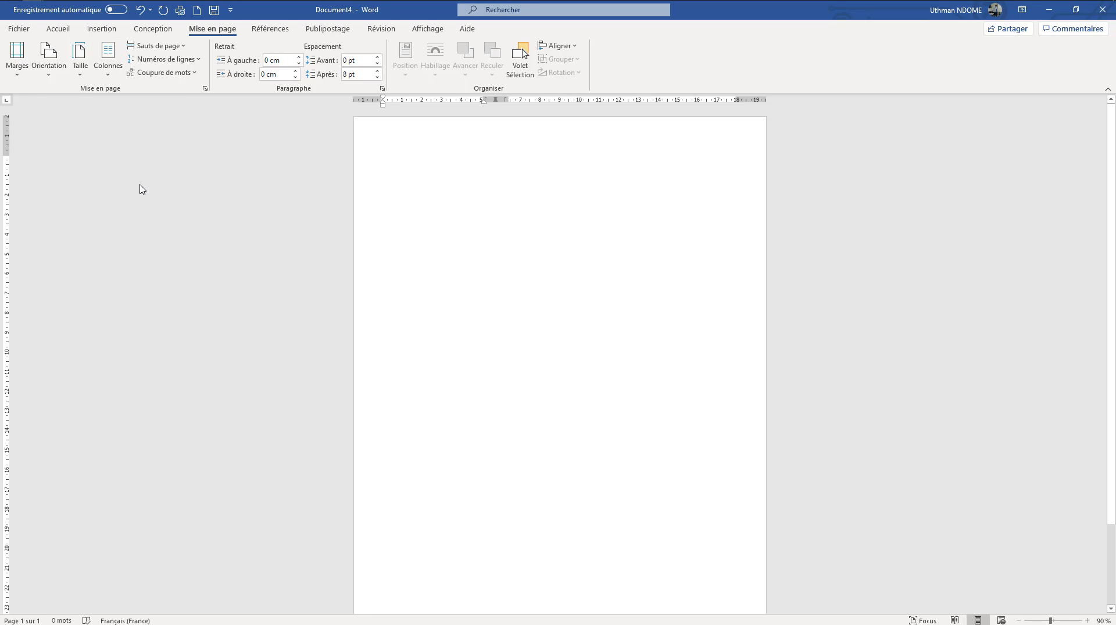
Enter the filler text "Feohf hyfu siih" at the beginning of the first column
left_click(114, 83)
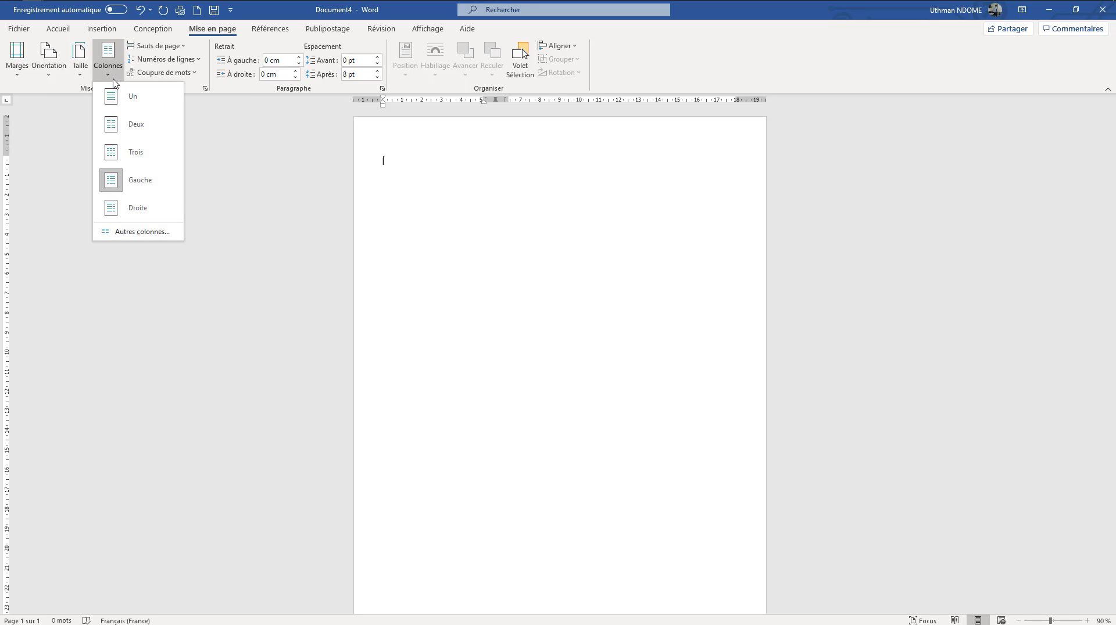
left_click(403, 178)
type("Feohf hyfu siih")
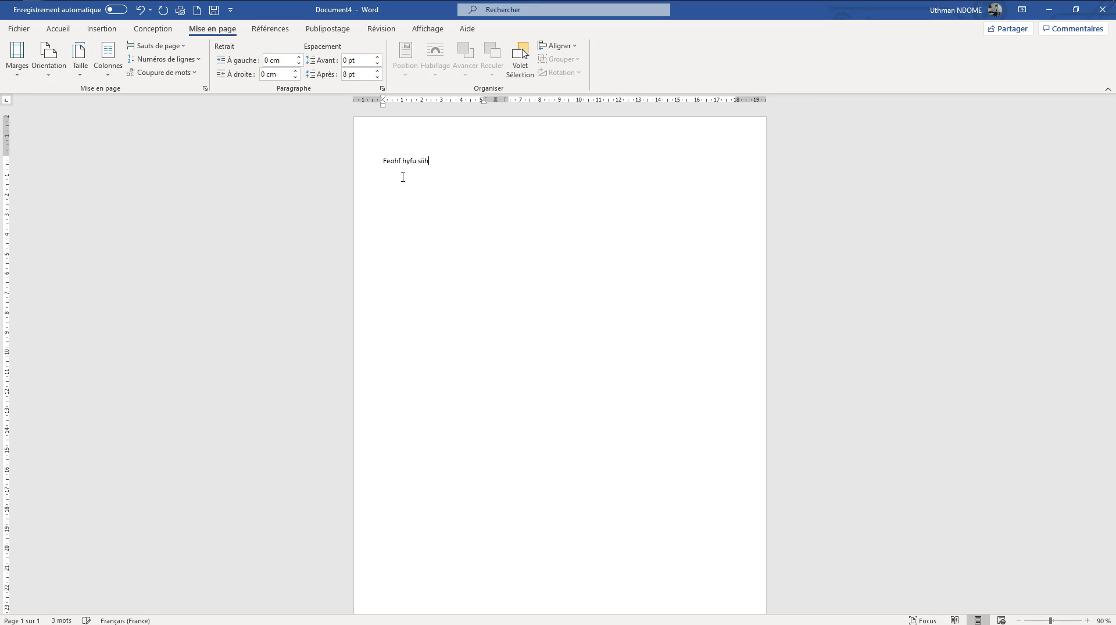
Switch to Microsoft Edge, search the web for "lorem ipsum", and open the fr.lipsum.com site
key("super")
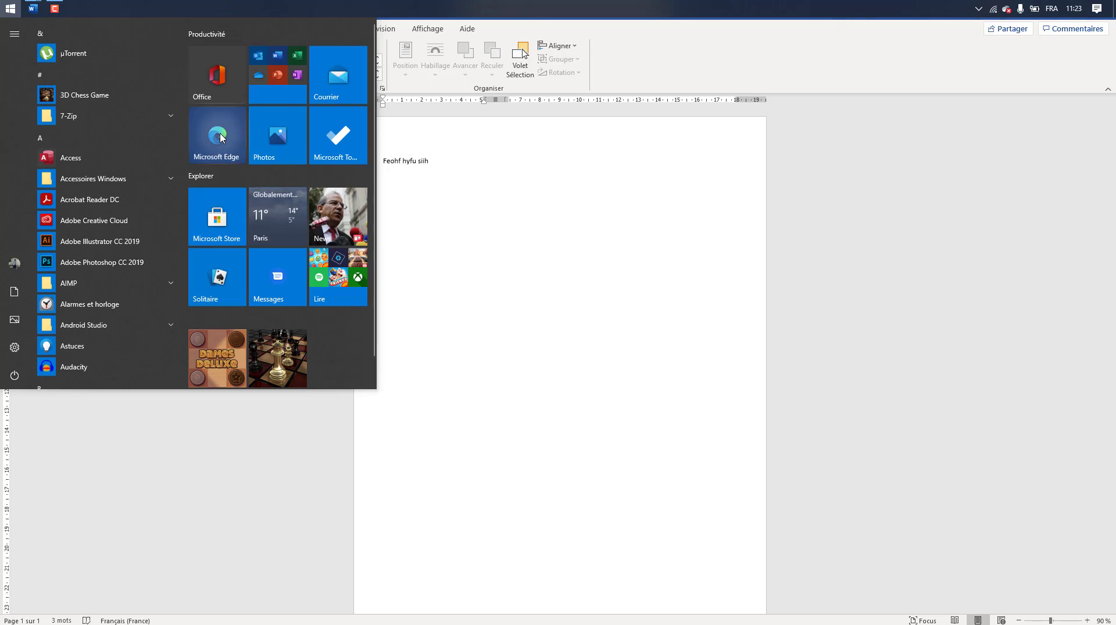
left_click(220, 138)
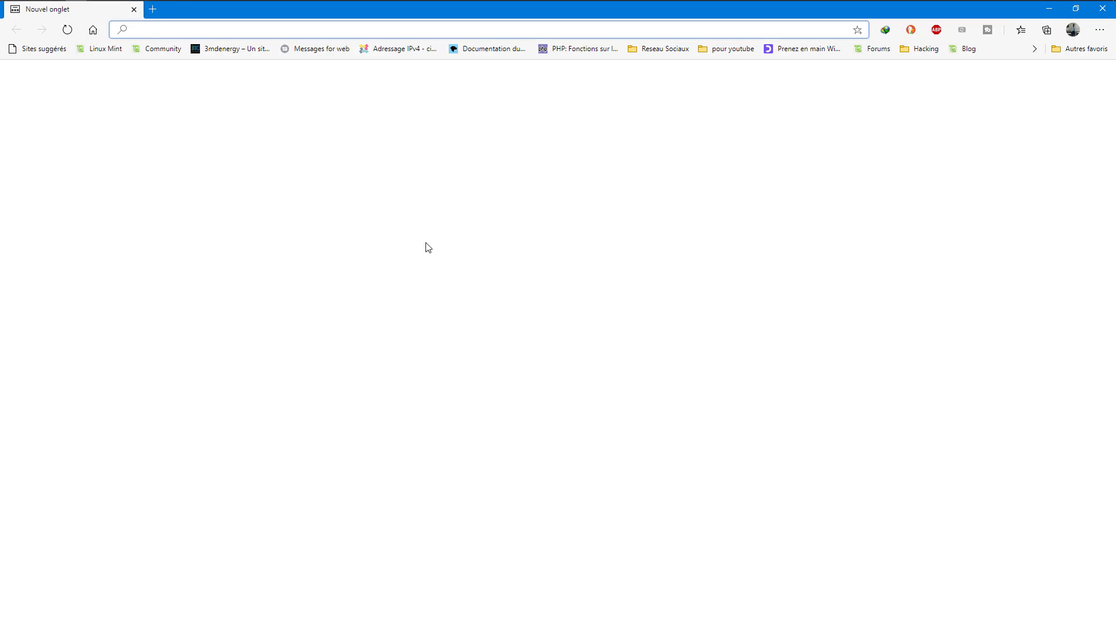
type("lor")
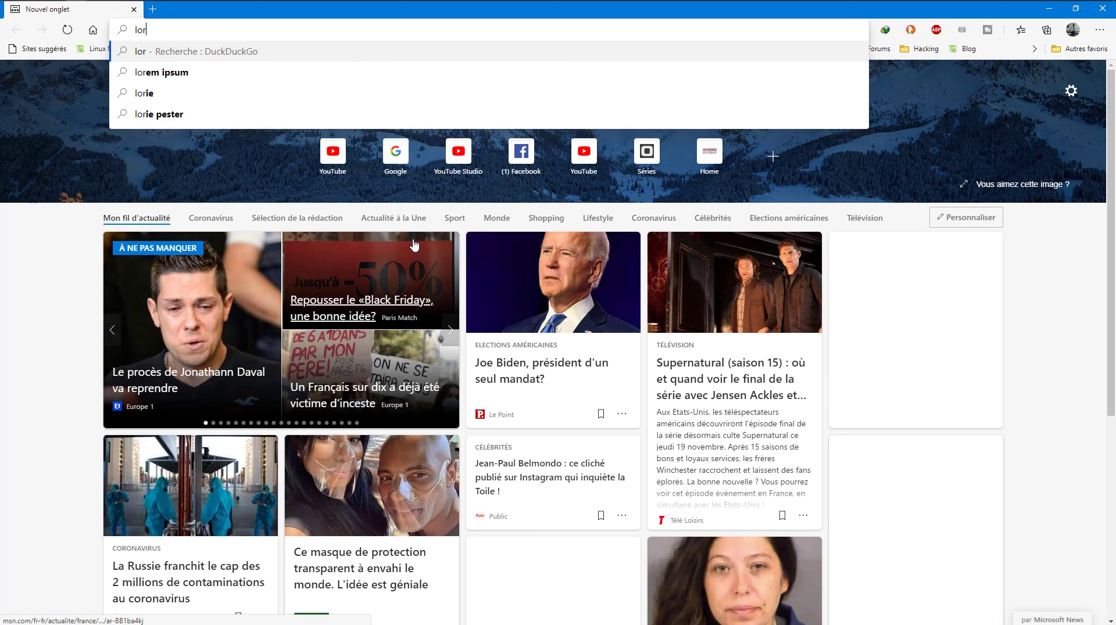
left_click(171, 73)
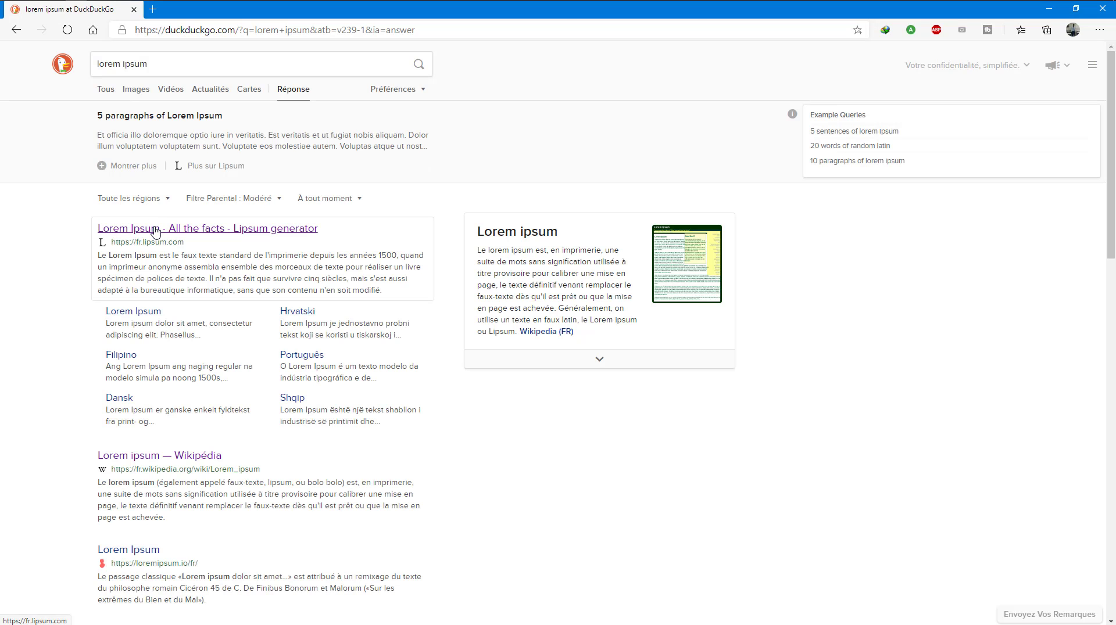
left_click(156, 229)
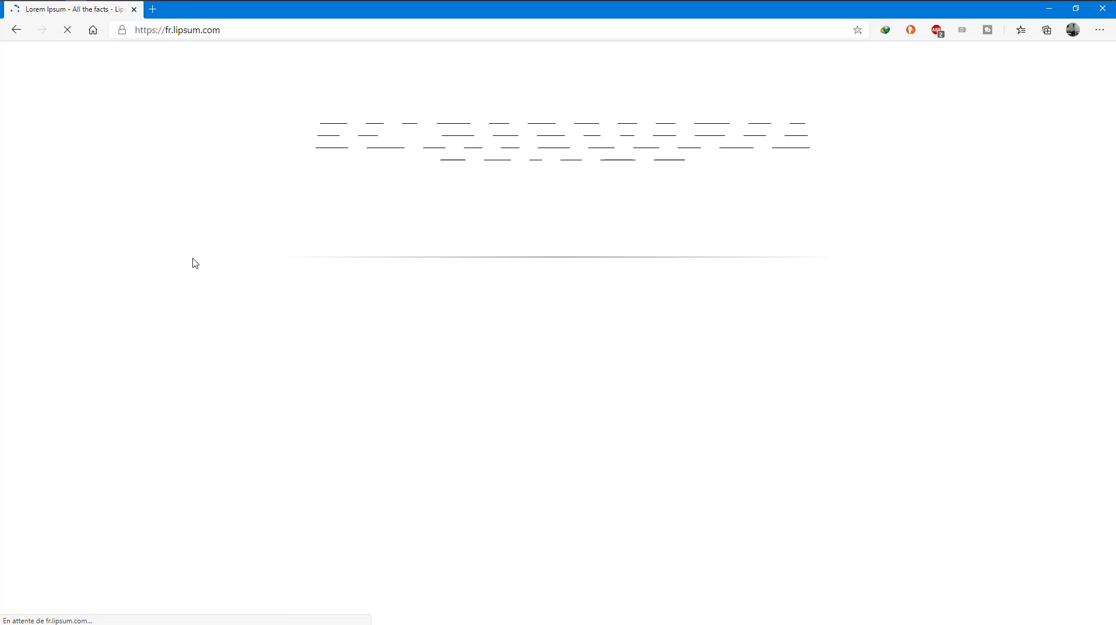
Copy the paragraph under "Qu'est-ce que le Lorem Ipsum?" and paste it into the Word document in place of the filler text
left_click_drag(294, 292, 465, 424)
key("ctrl+c")
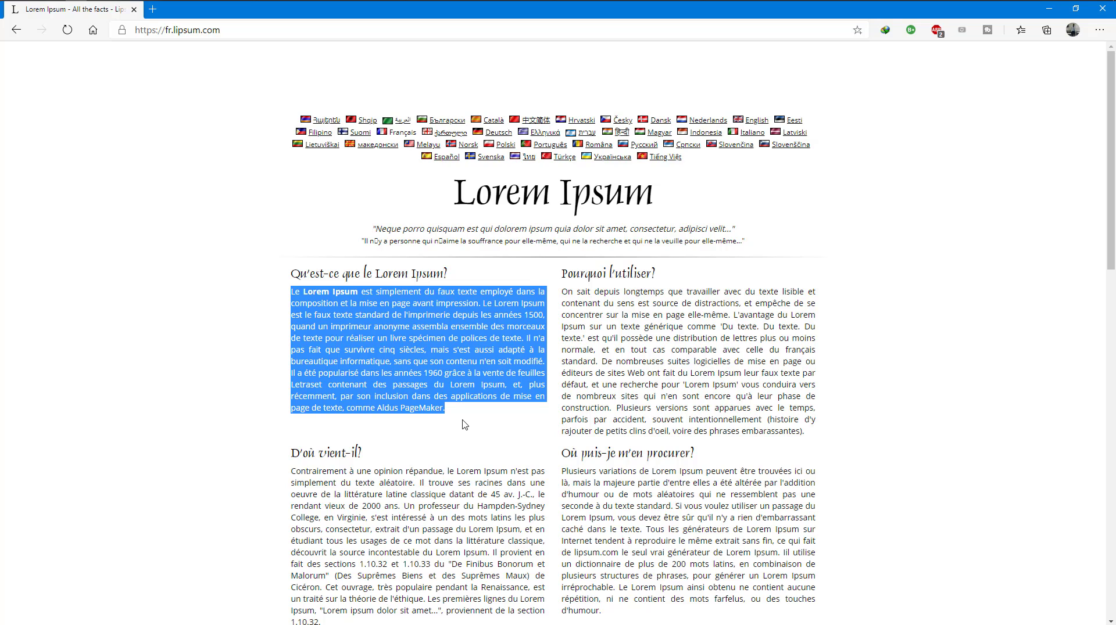
key("alt+Tab")
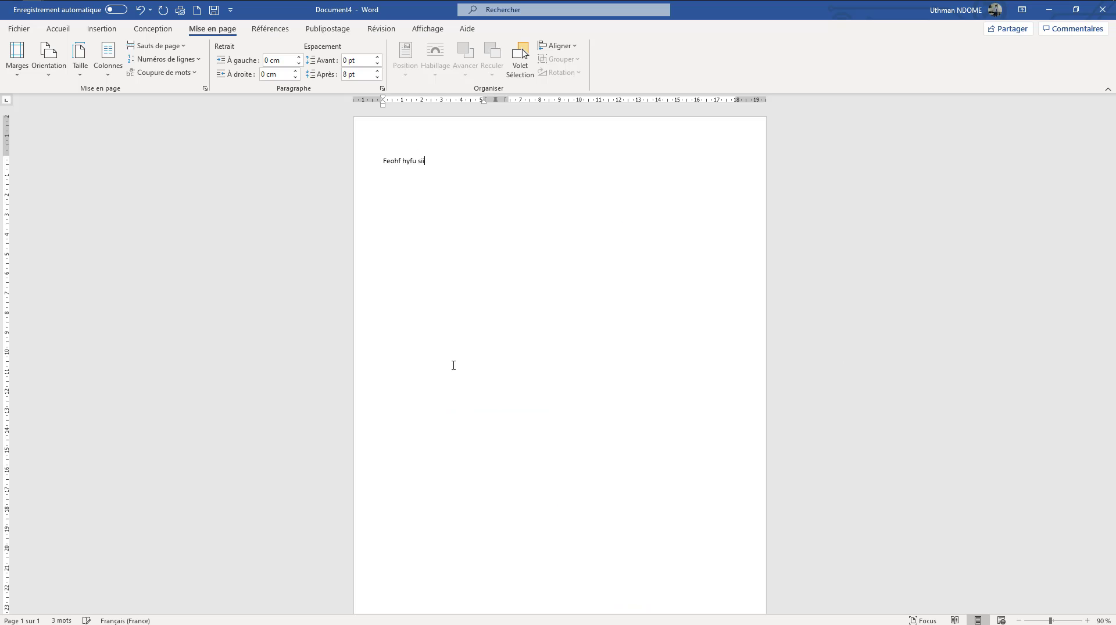
key("BackSpace")
key("BackSpace")
key("BackSpace")
key("BackSpace")
key("BackSpace")
key("BackSpace")
key("BackSpace")
key("BackSpace")
key("BackSpace")
key("BackSpace")
key("BackSpace")
key("BackSpace")
key("BackSpace")
key("BackSpace")
key("ctrl+v")
Copy the "Pourquoi l'utiliser?" paragraph from the Lorem Ipsum page in Edge and paste it below the existing text in Word
key("alt+Tab")
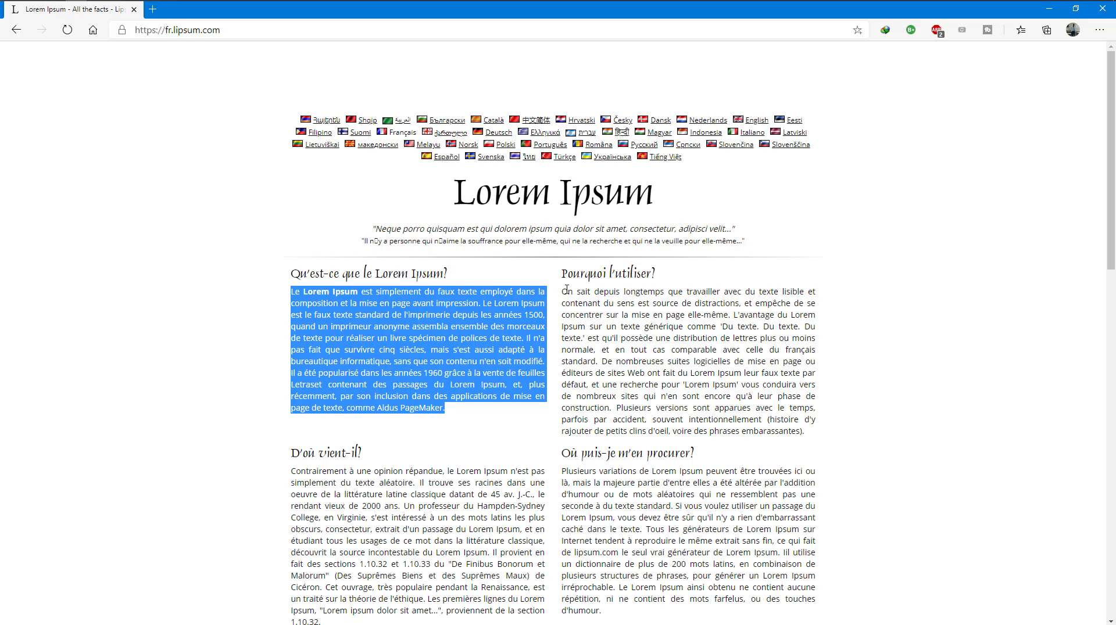
left_click_drag(562, 291, 847, 446)
key("ctrl+c")
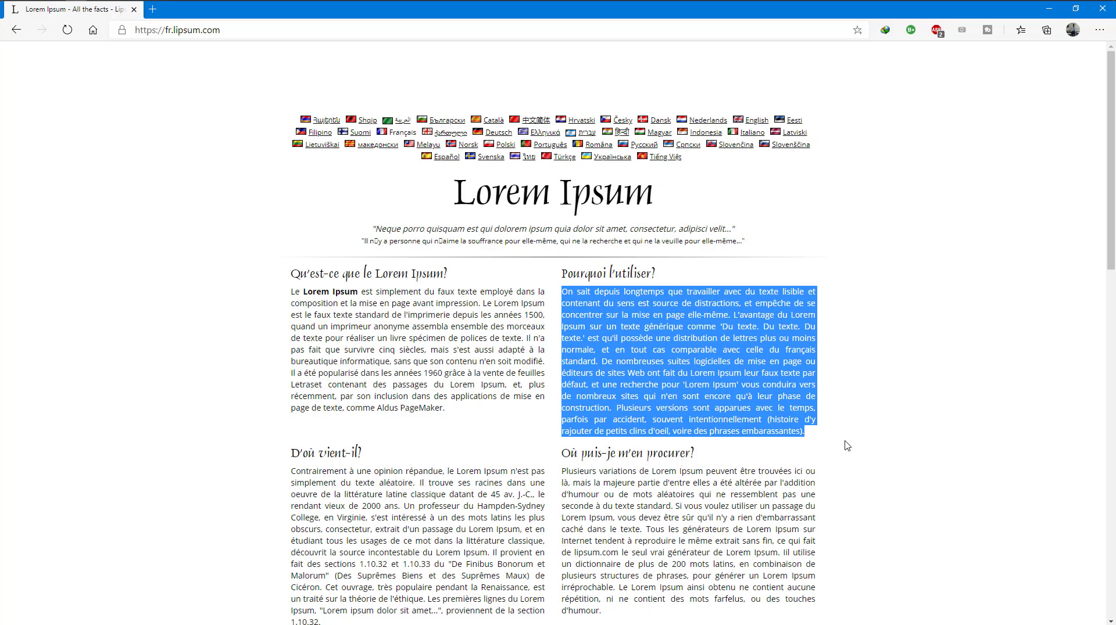
key("alt+Tab")
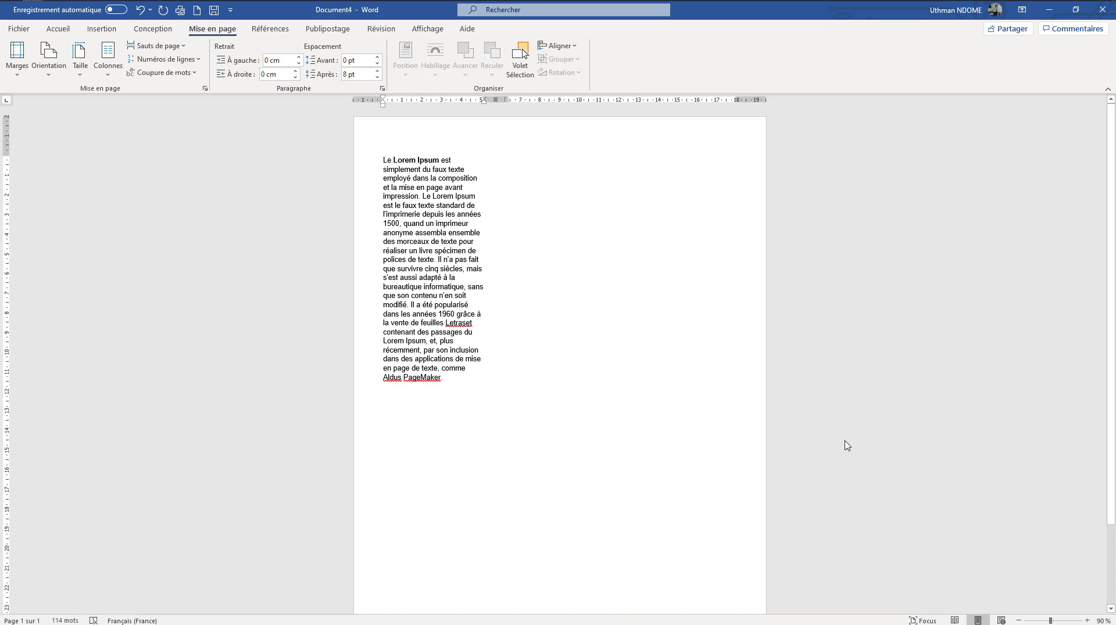
key("ctrl+v")
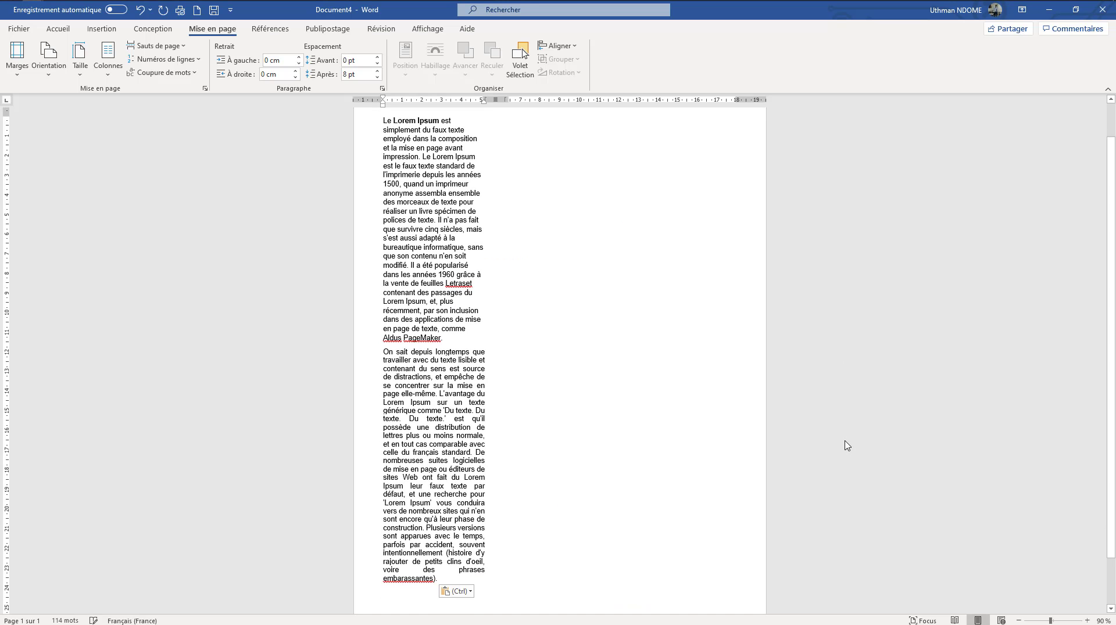
Copy the first paragraph under "D'où vient-il?" from the Edge page and append it to the Word document
key("alt+Tab")
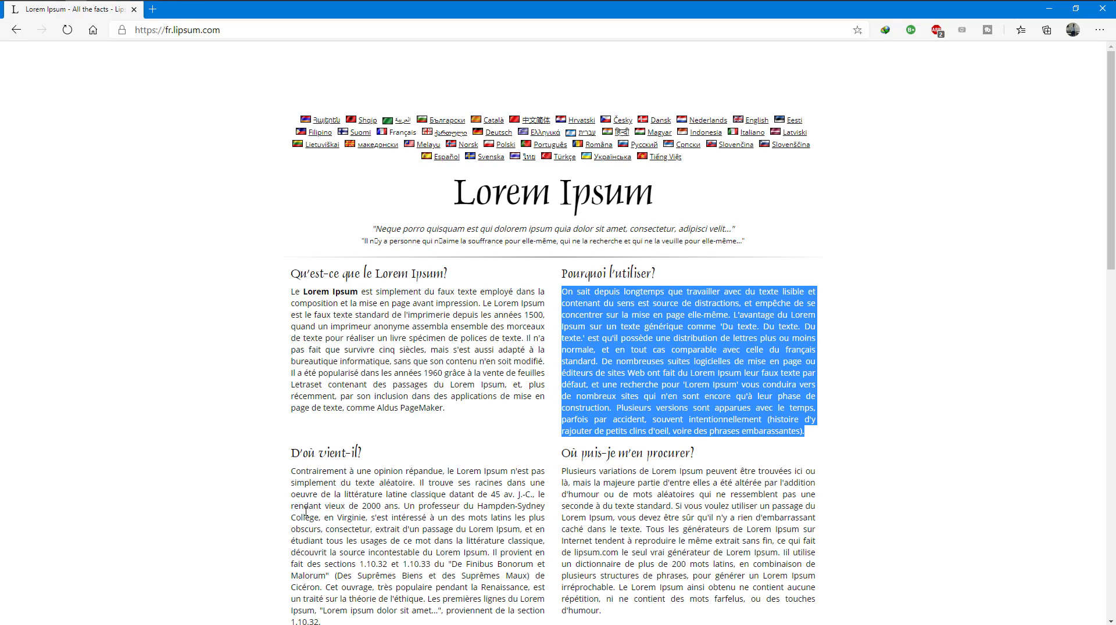
left_click_drag(291, 470, 426, 411)
key("ctrl+c")
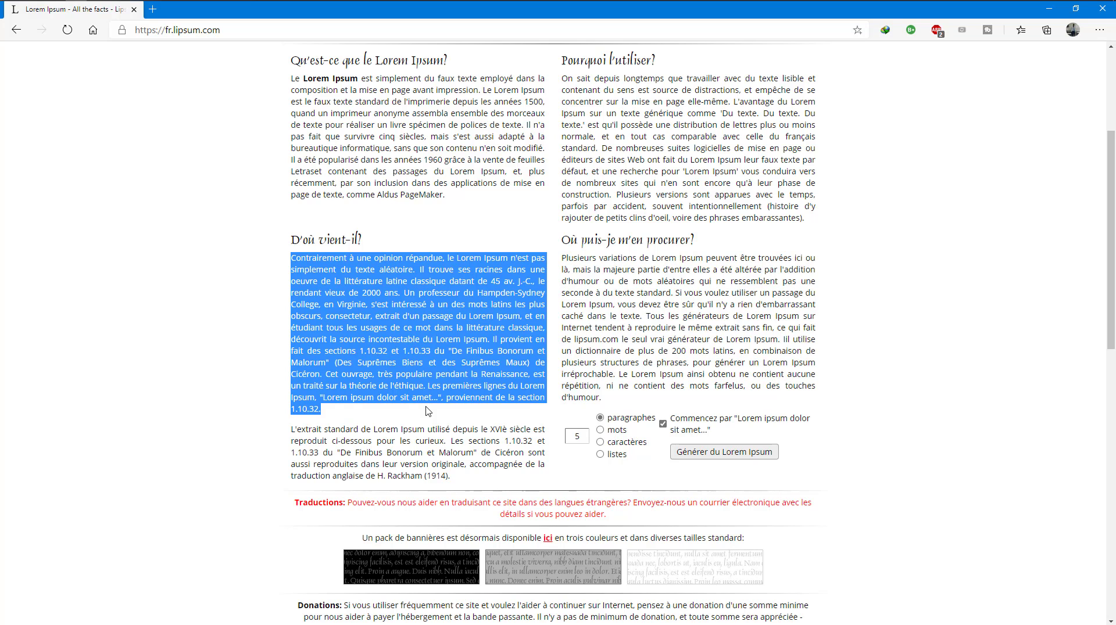
key("alt+Tab")
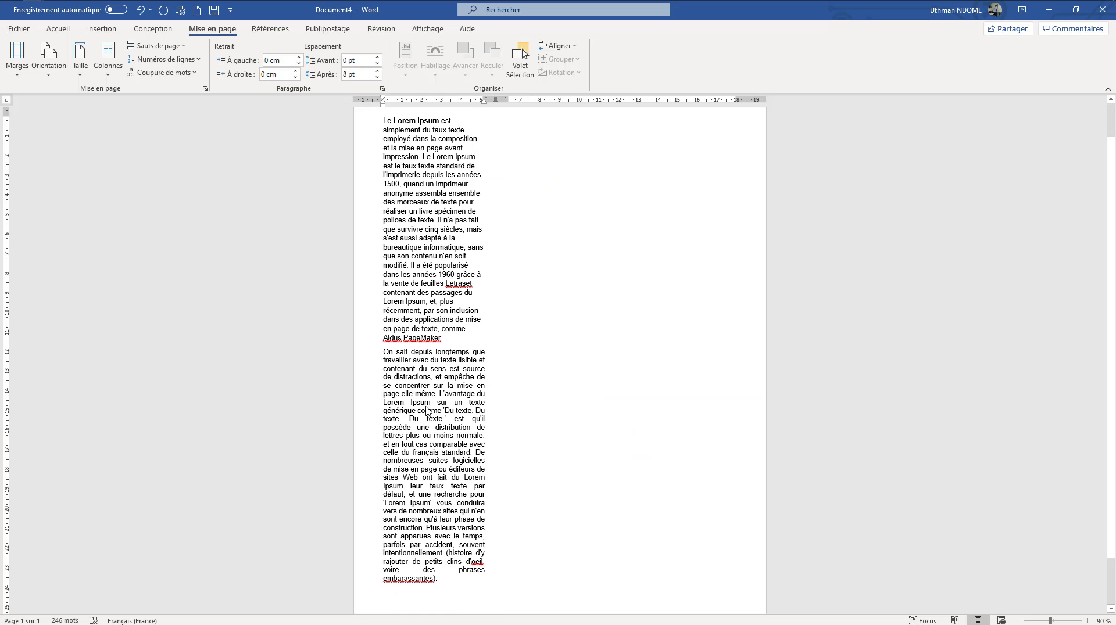
key("ctrl+v")
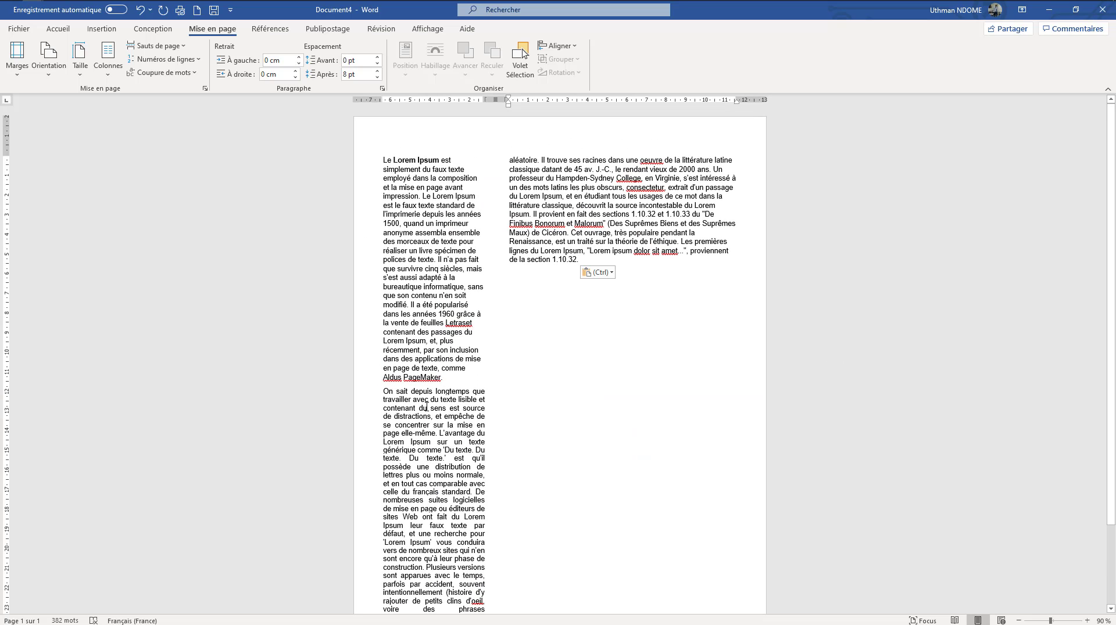
Copy the "Où puis-je m'en procurer?" paragraph from the Edge page and paste it at the end of the Word document
key("alt+Tab")
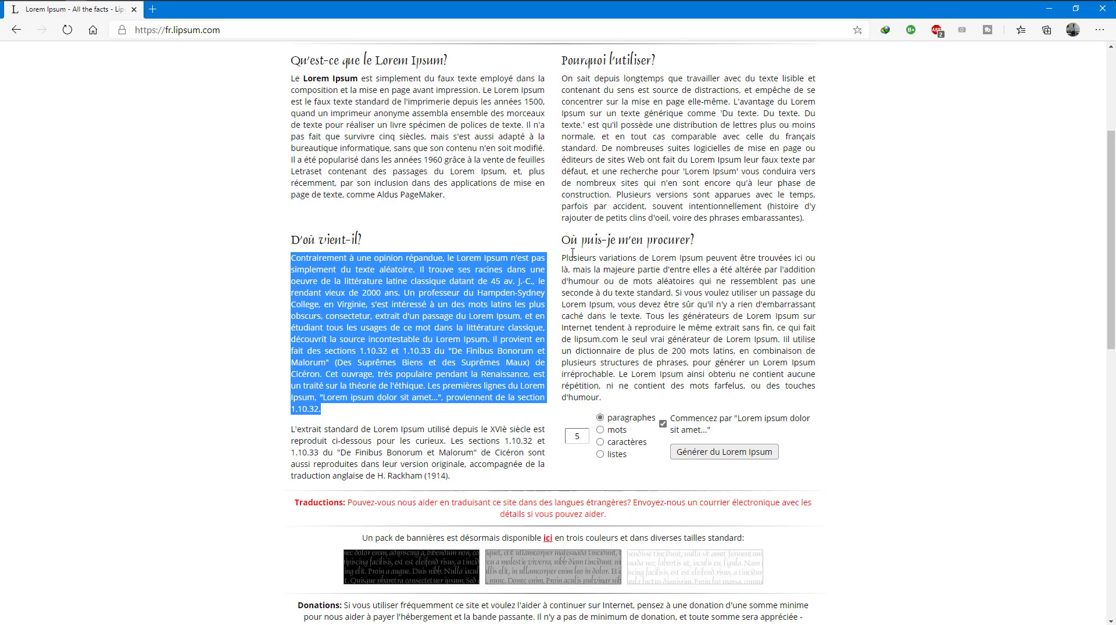
left_click_drag(562, 257, 798, 400)
key("ctrl+c")
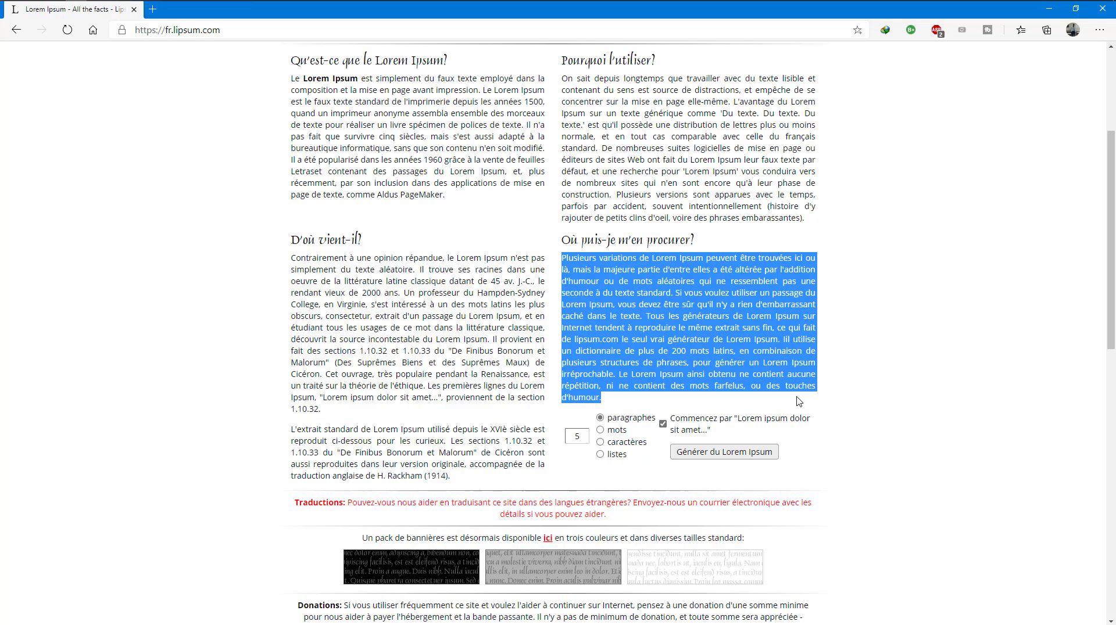
key("alt+Tab")
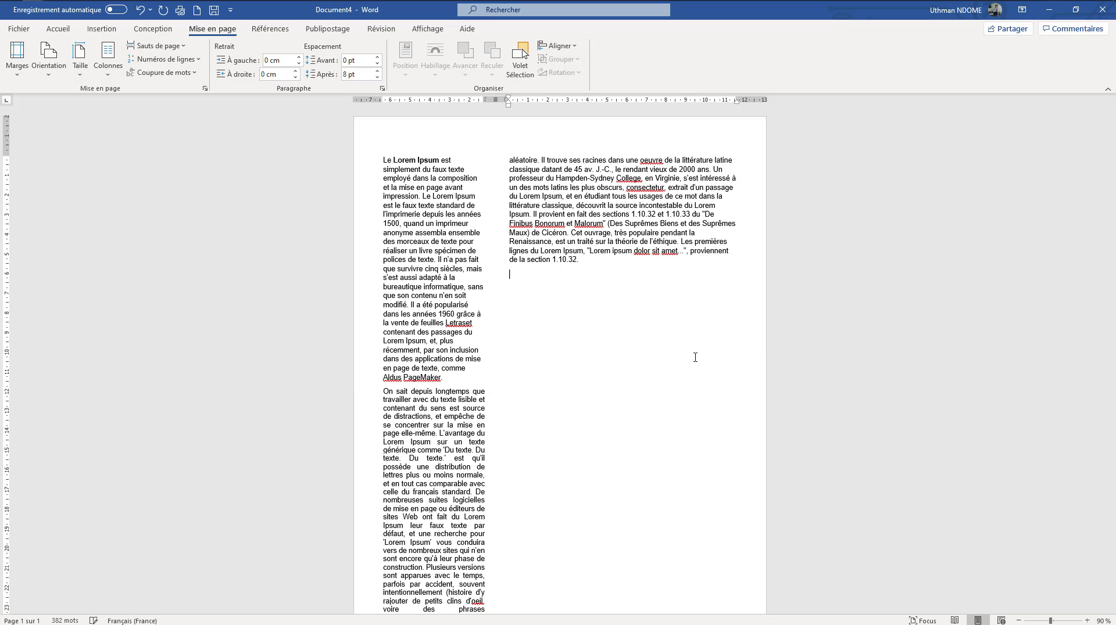
key("ctrl+v")
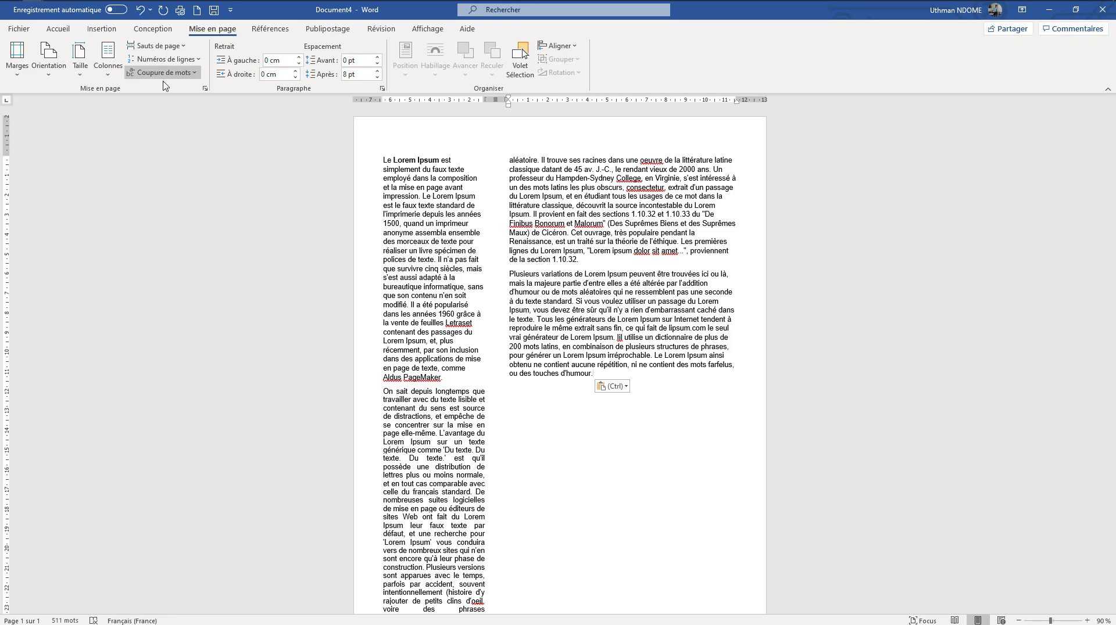
Lay out the Lorem Ipsum text in two equal columns, and switch it to three columns
left_click(106, 78)
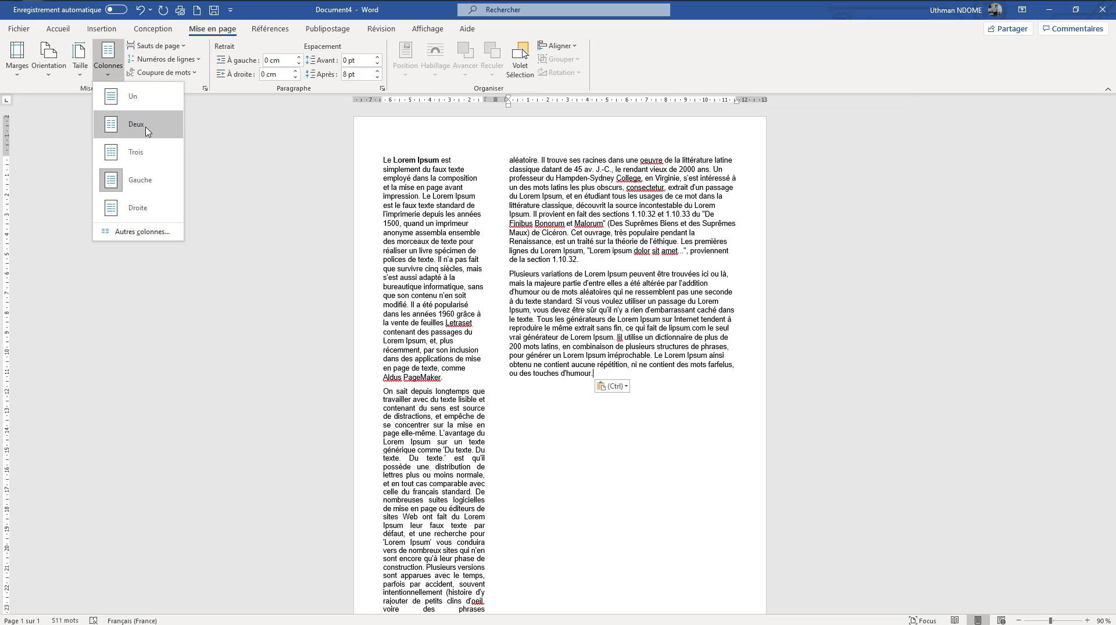
left_click(147, 130)
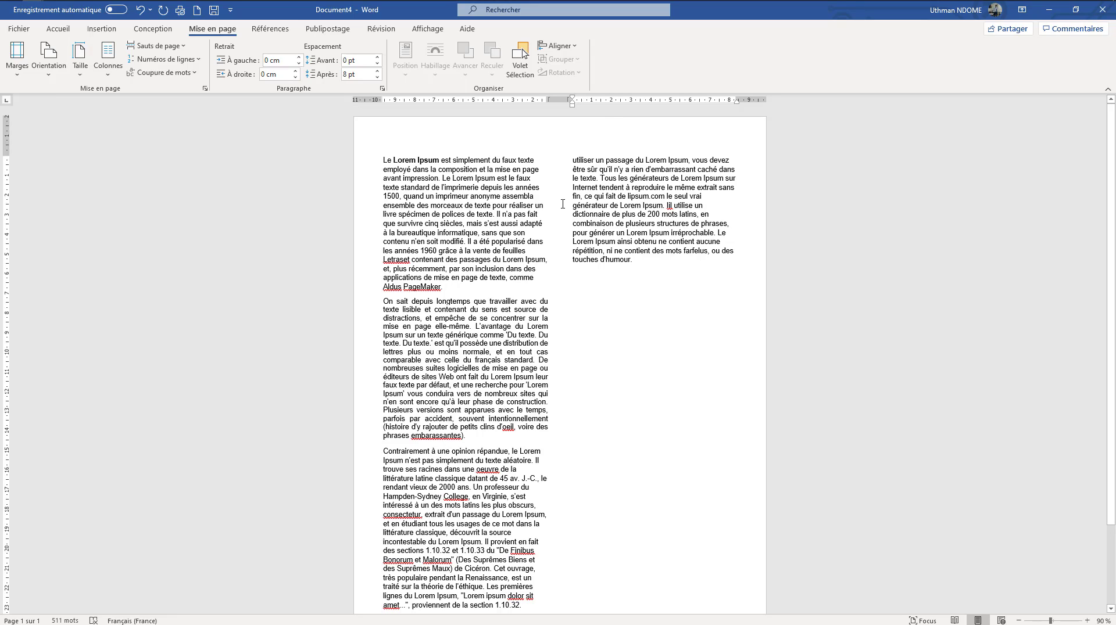
left_click(108, 58)
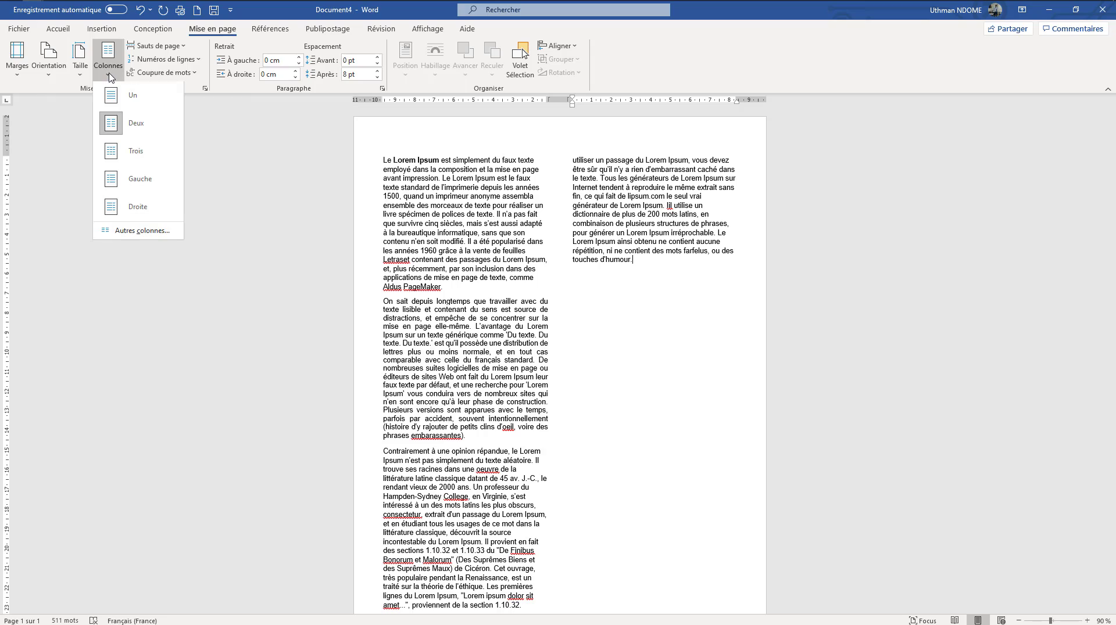
left_click(124, 164)
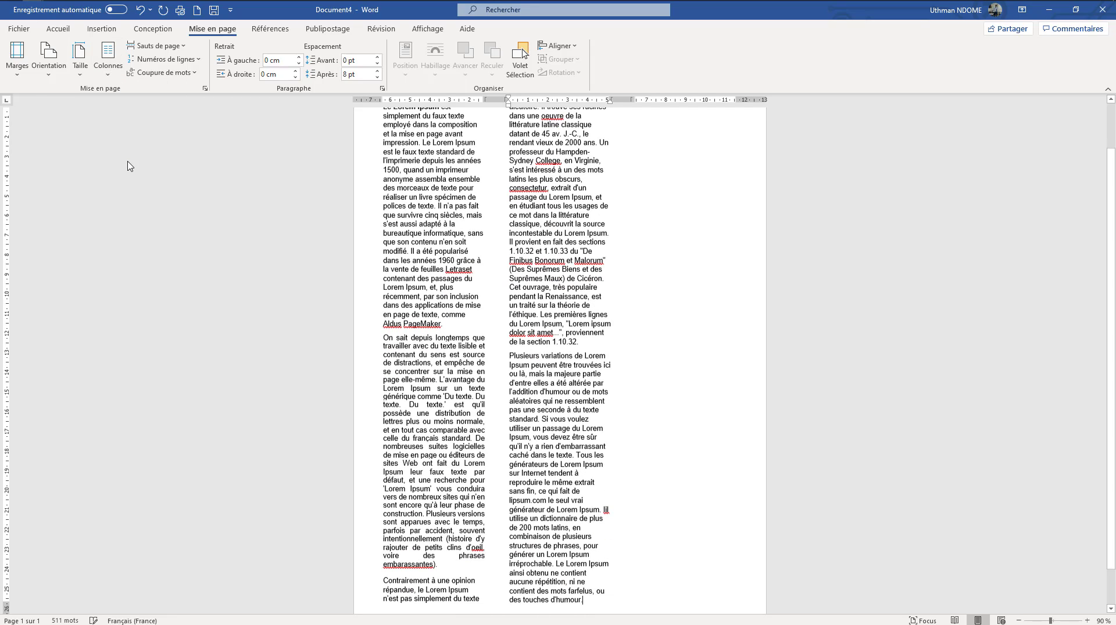
scroll(493, 353, "up", 2)
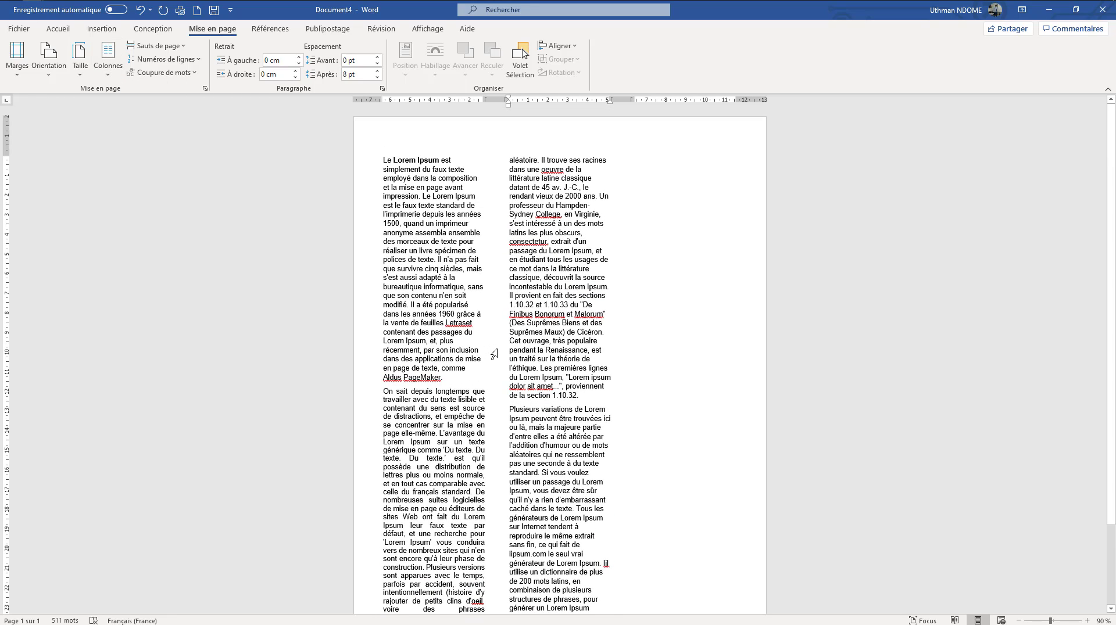
scroll(645, 313, "up", 1)
Copy all the text in the second column and paste the duplicate at the end of the document to fill the third column
left_click_drag(509, 158, 582, 597)
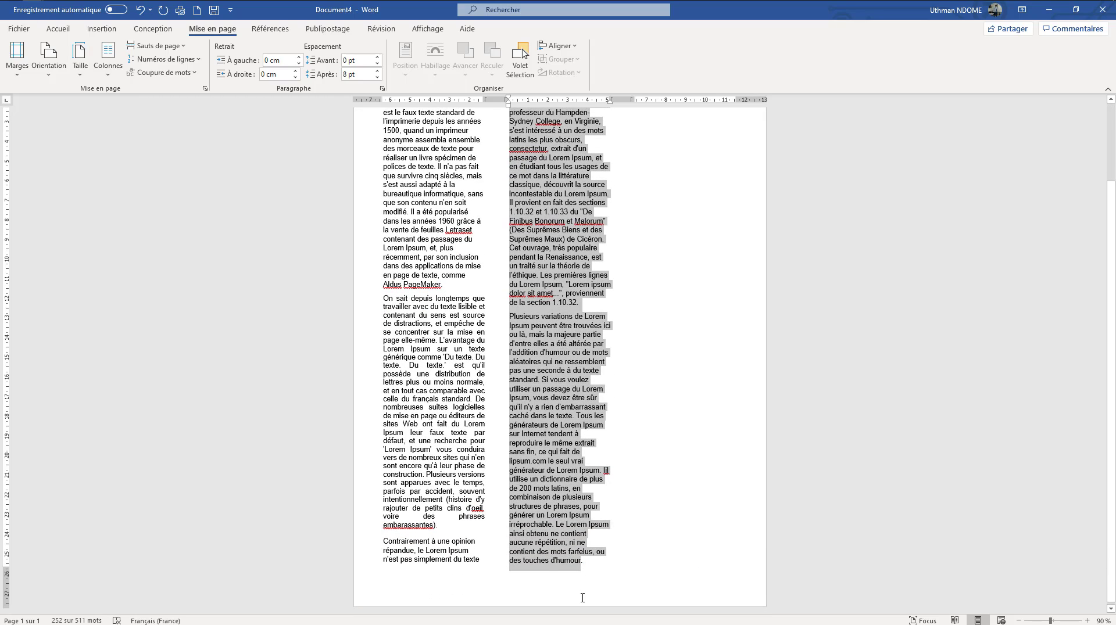
key("ctrl+v")
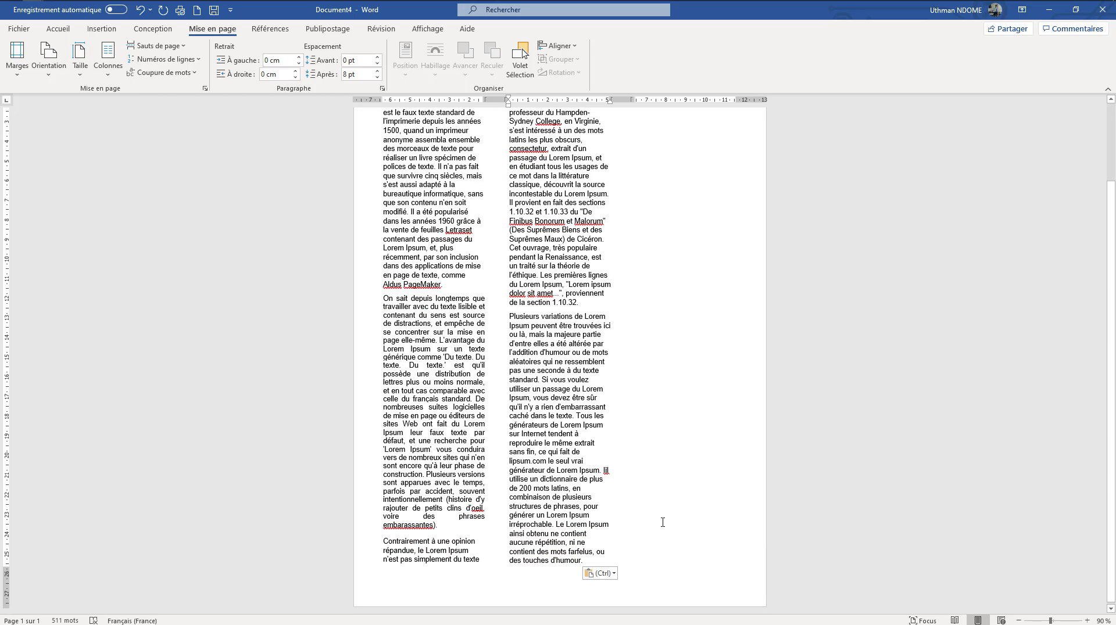
key("ctrl+v")
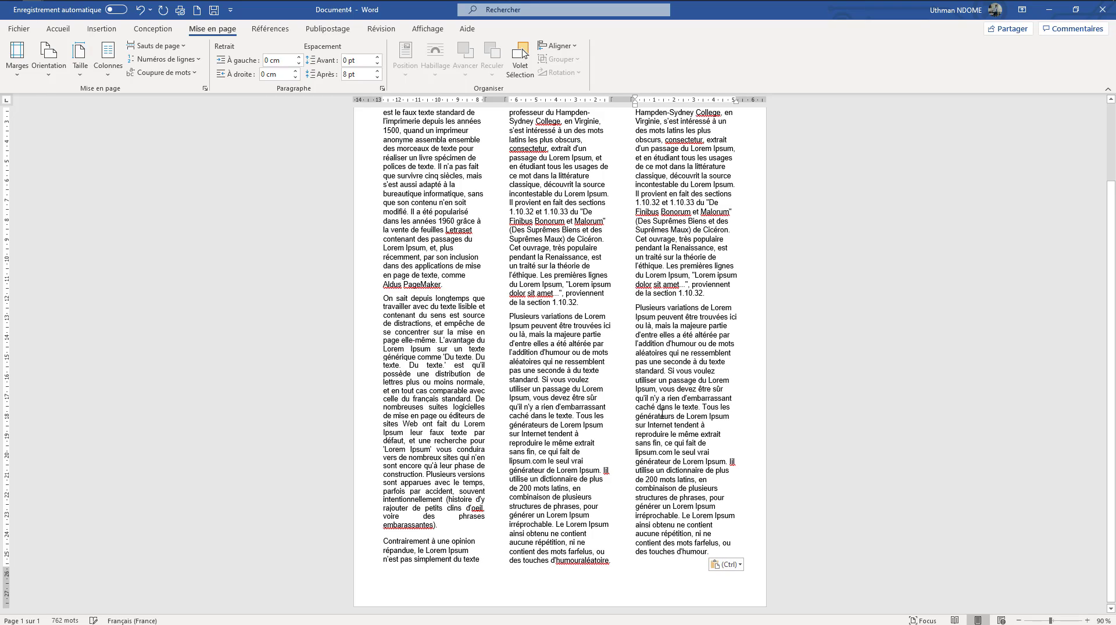
scroll(662, 414, "up", 1)
scroll(663, 413, "up", 2)
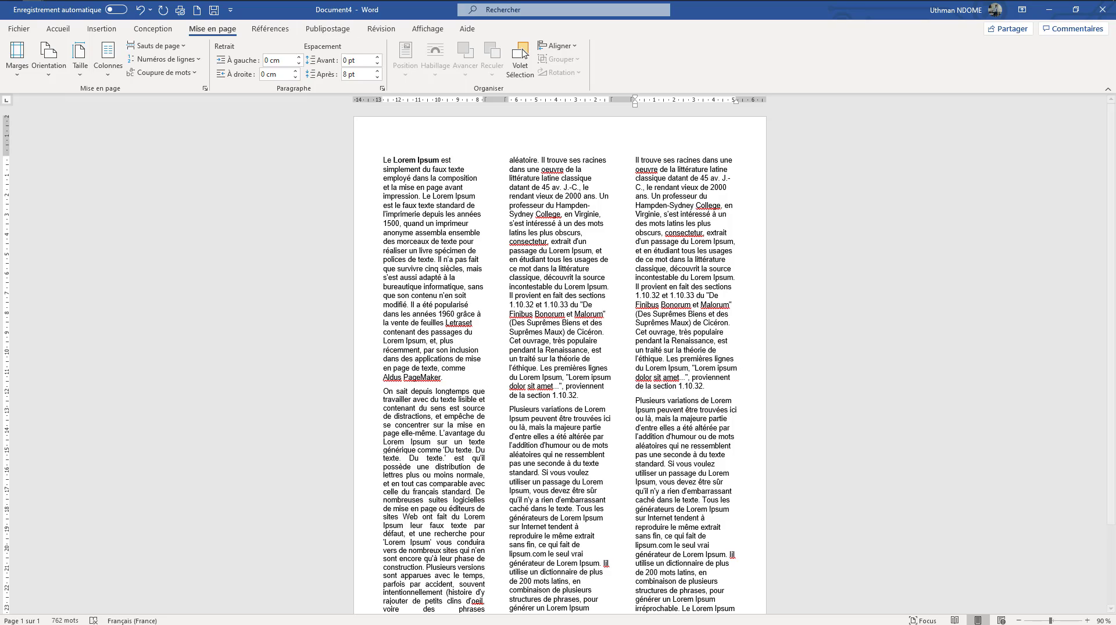
Set the text in two equal columns, and switch it to the Droite layout with a narrower right column
left_click(120, 63)
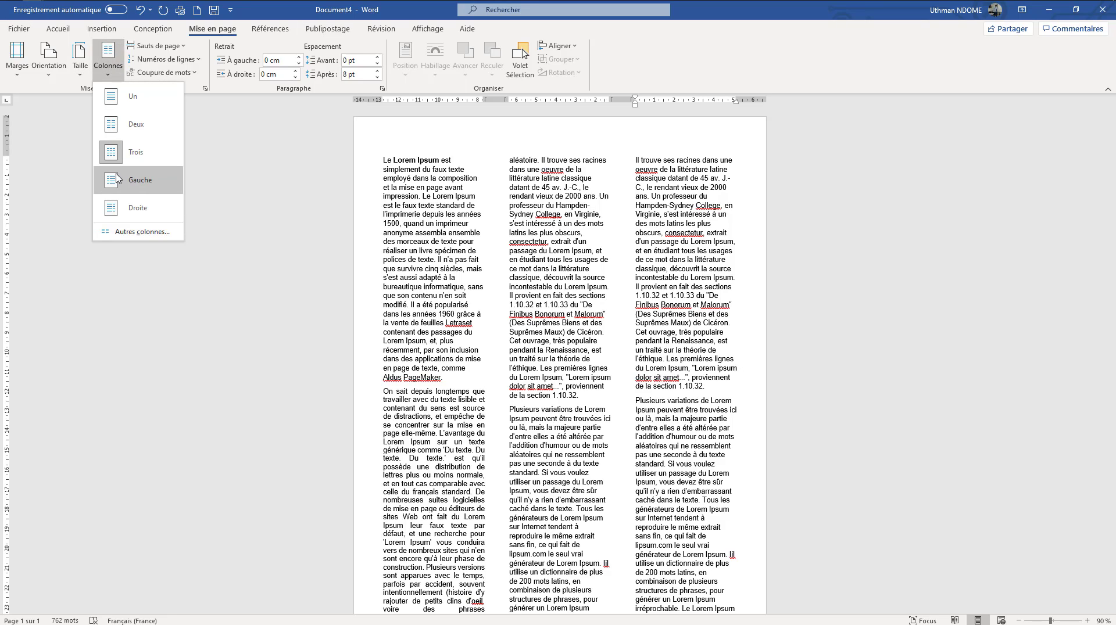
left_click(122, 128)
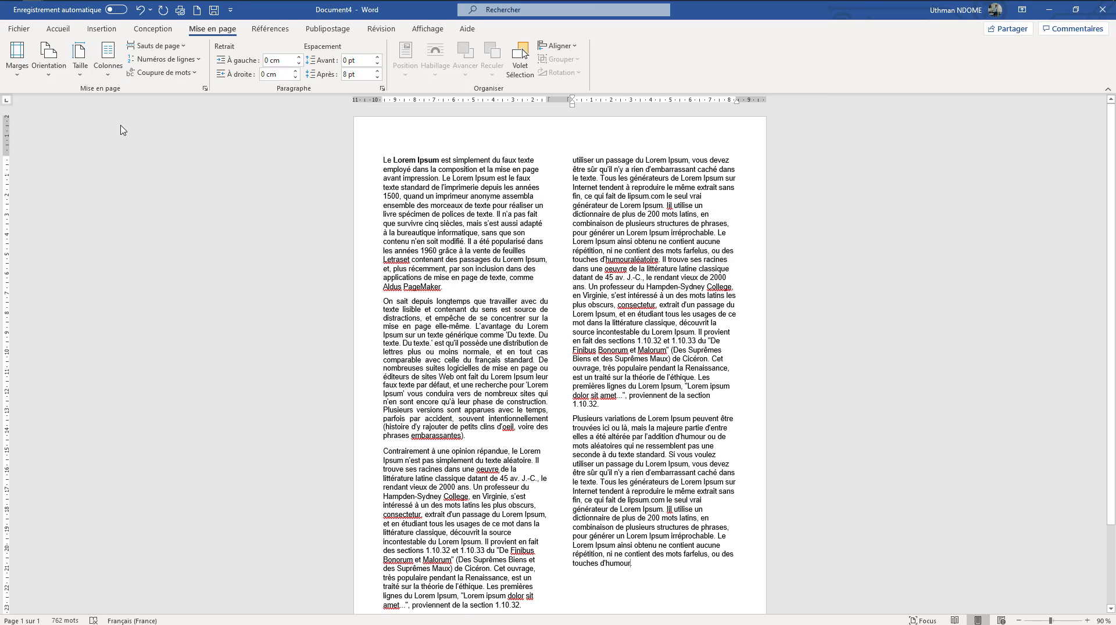
left_click(123, 68)
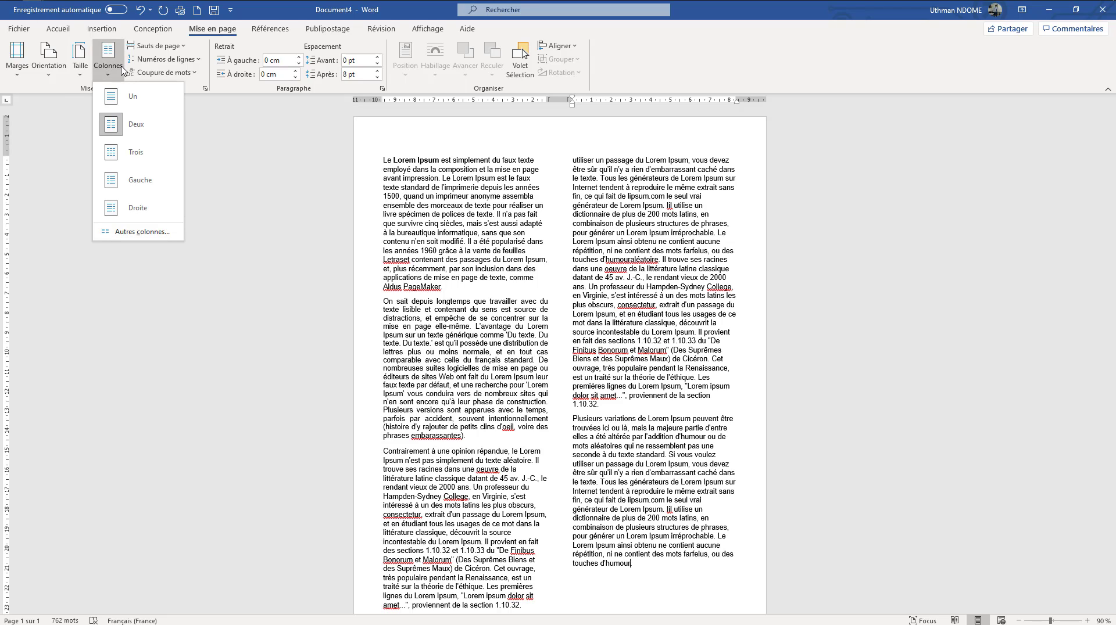
left_click(126, 210)
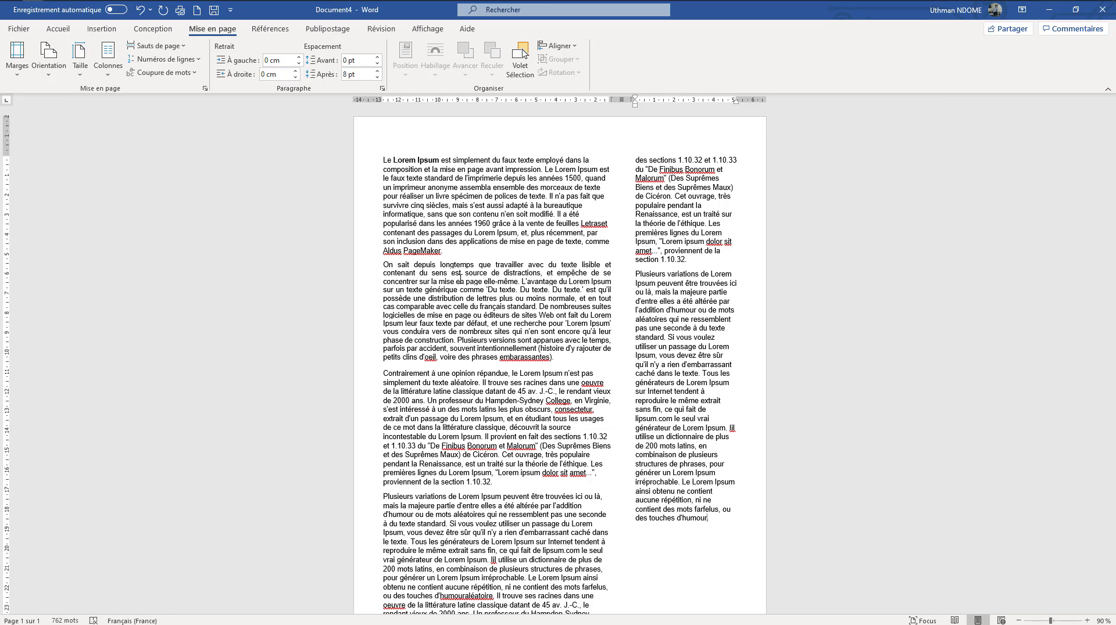
scroll(460, 279, "down", 3)
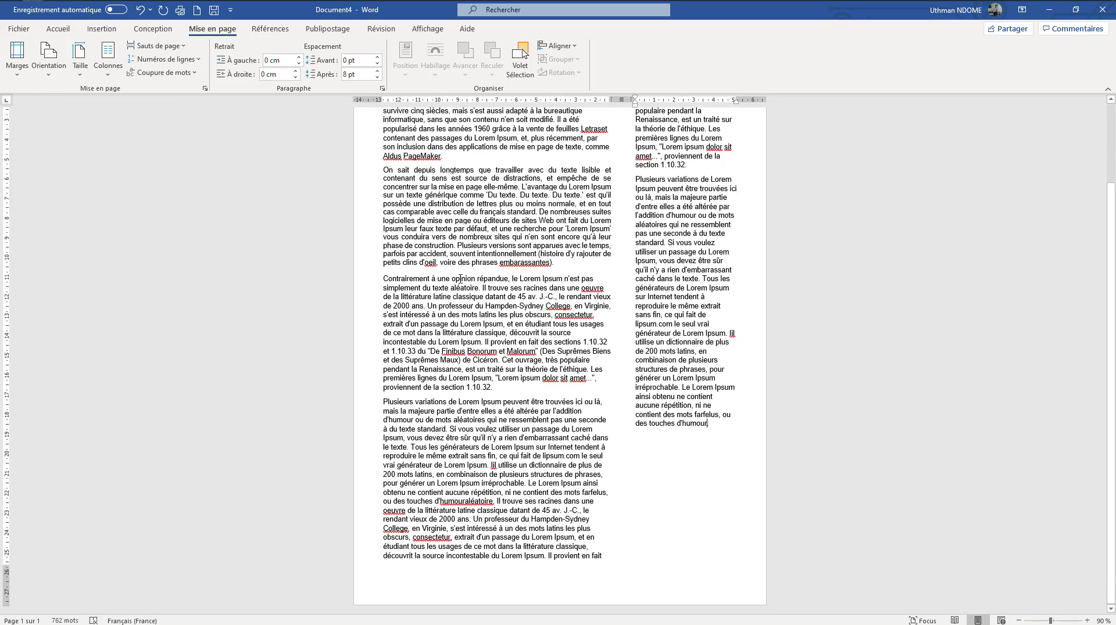
scroll(460, 279, "up", 3)
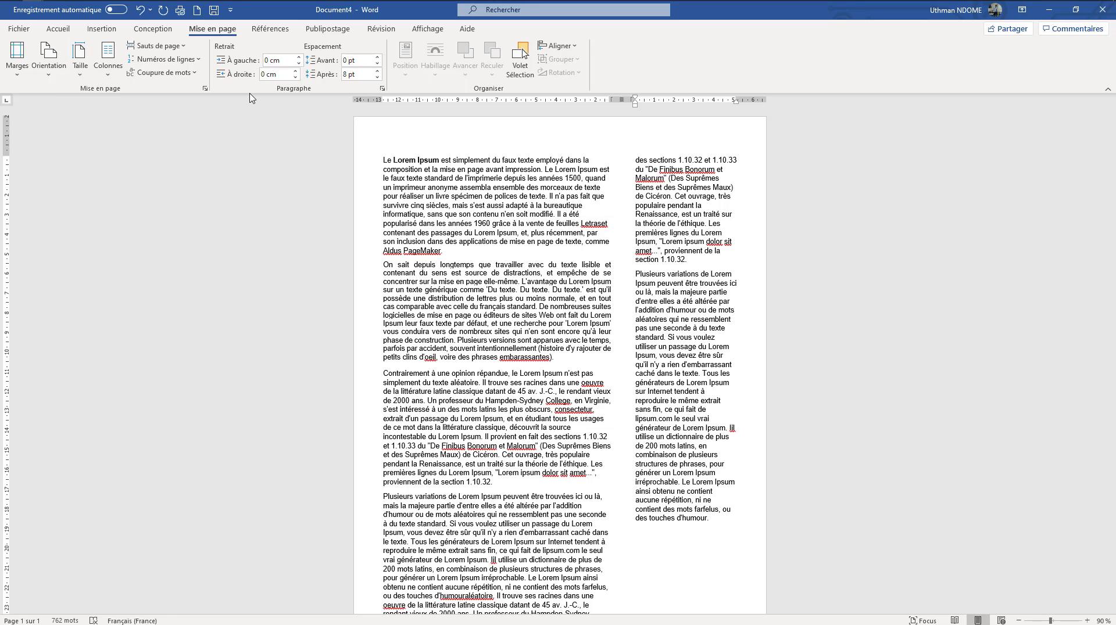
Insert a page break at the end of the last paragraph, just before its final period
left_click(174, 50)
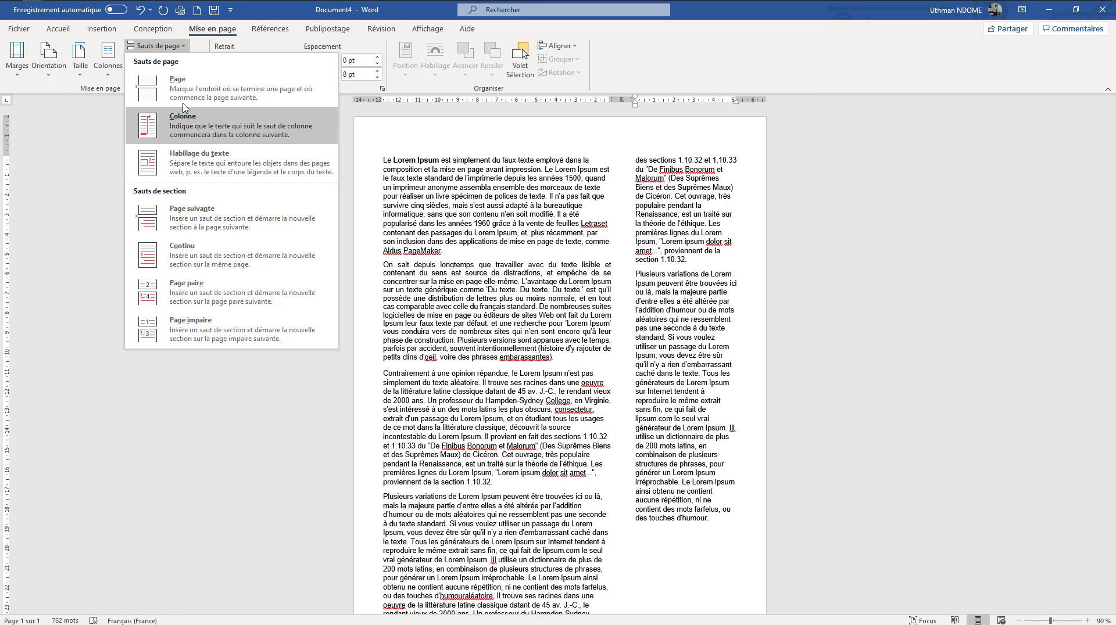
left_click(184, 95)
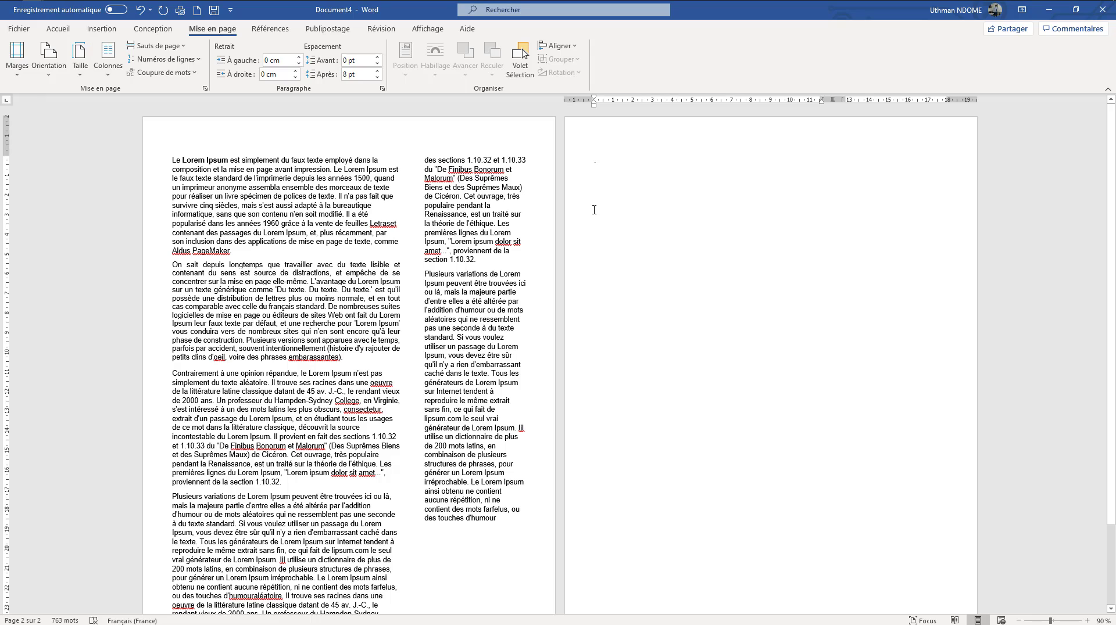
left_click(499, 524)
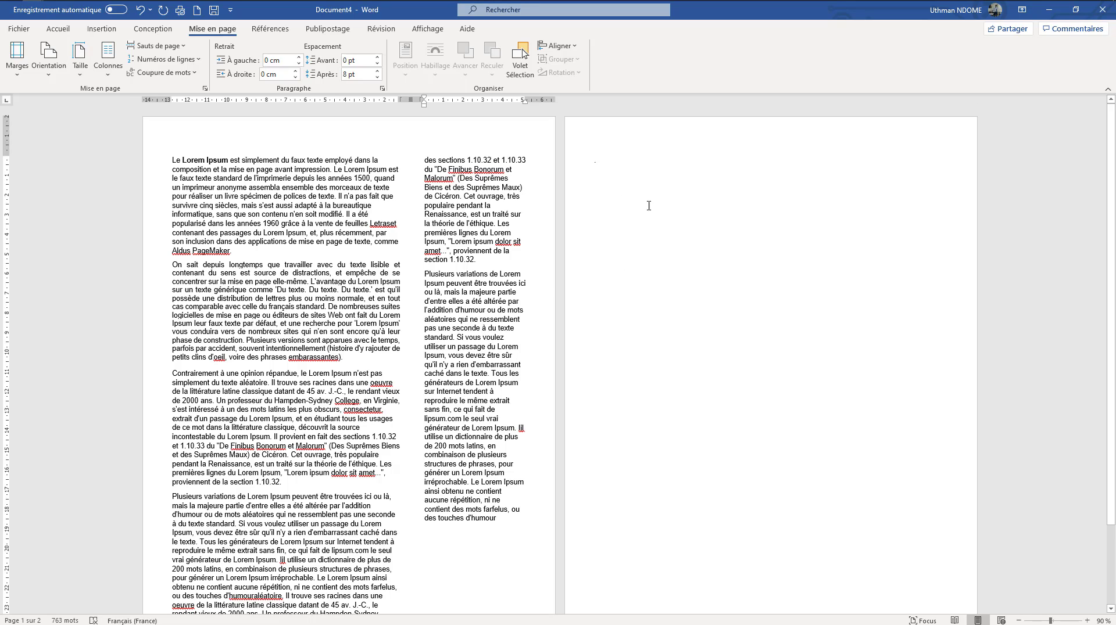
Turn on continuous line numbering for the document and set the text in a single column
left_click(184, 61)
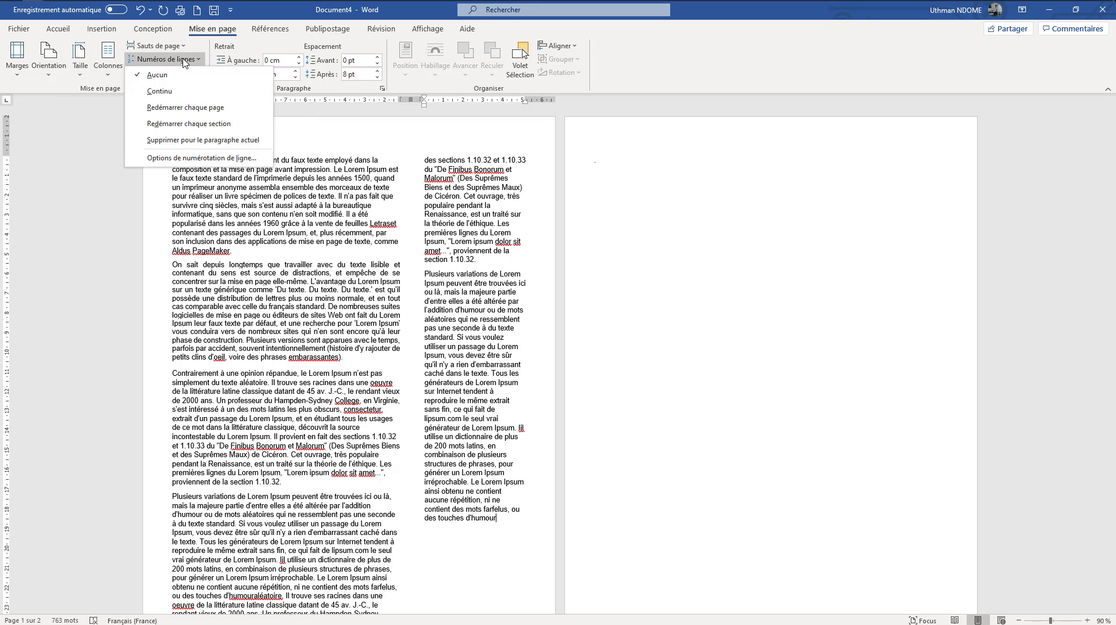
left_click(159, 91)
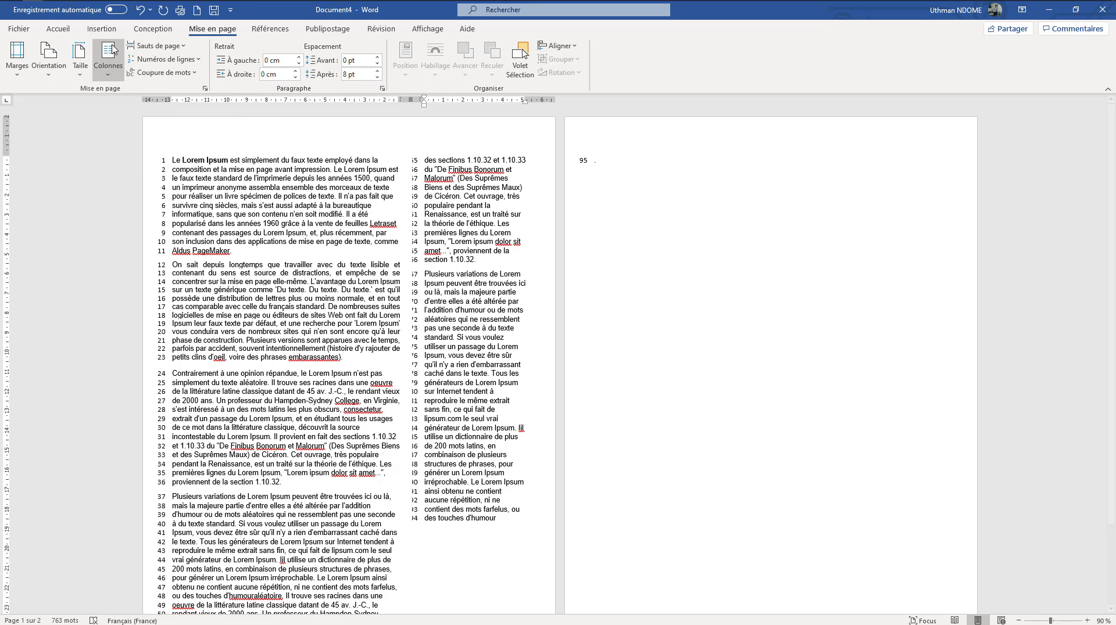
left_click(111, 67)
left_click(112, 99)
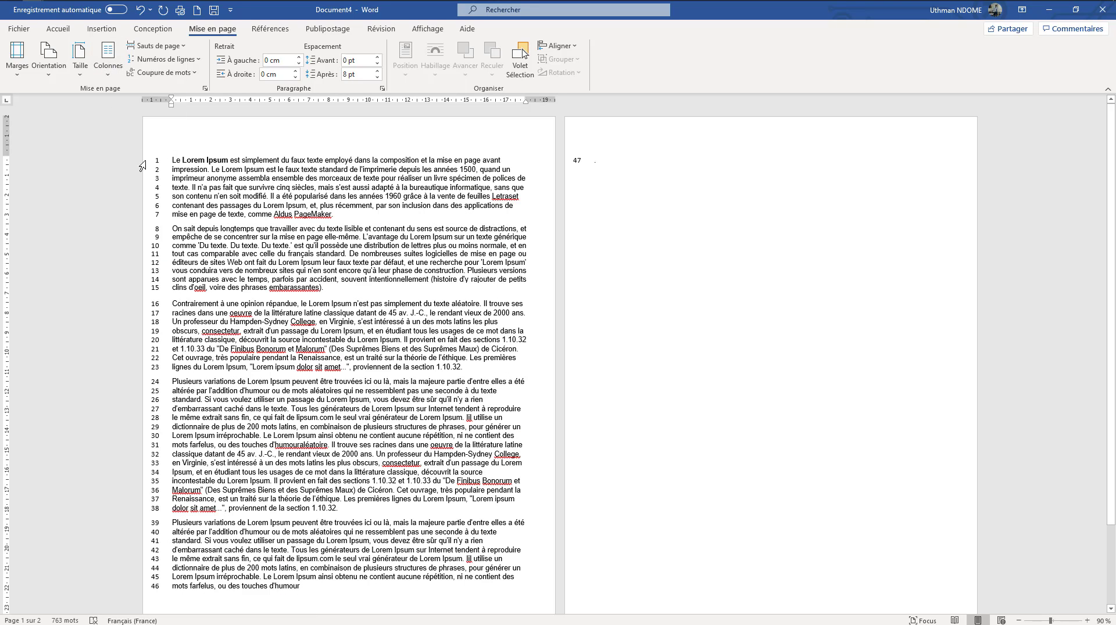
left_click(187, 60)
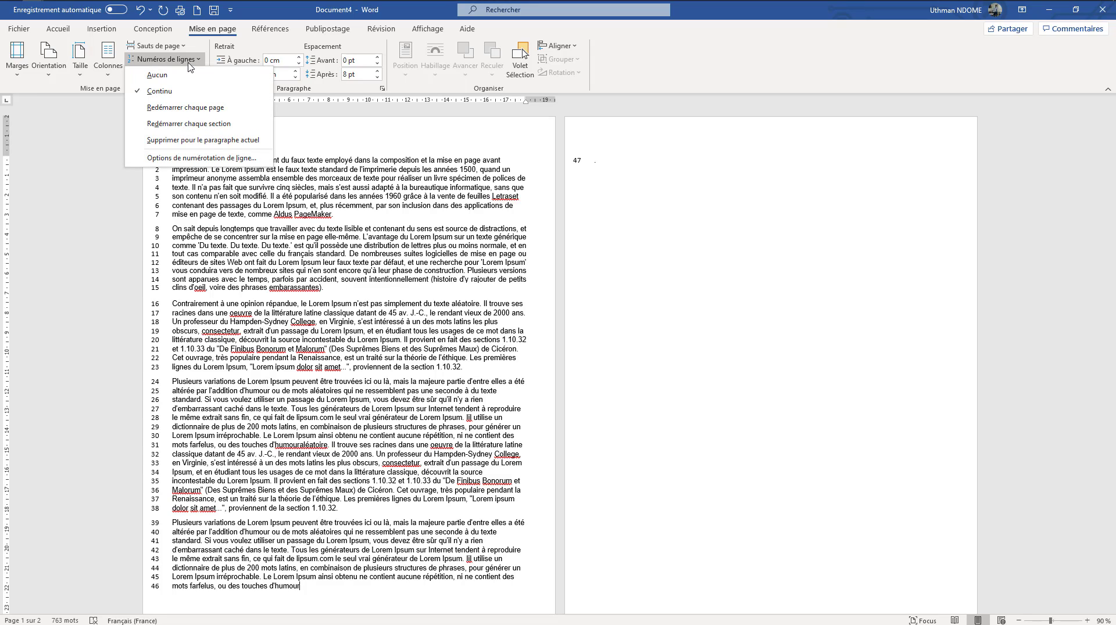
left_click(188, 62)
Turn on automatic hyphenation for the document and check the split word "imprimeur" in the first paragraph
left_click(183, 72)
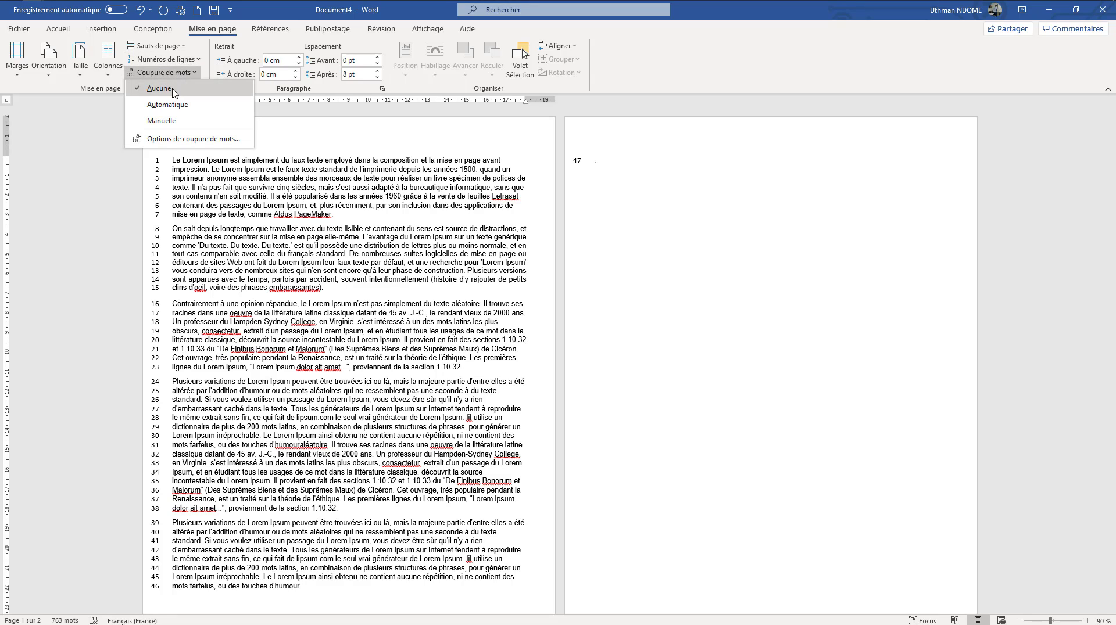
left_click(167, 104)
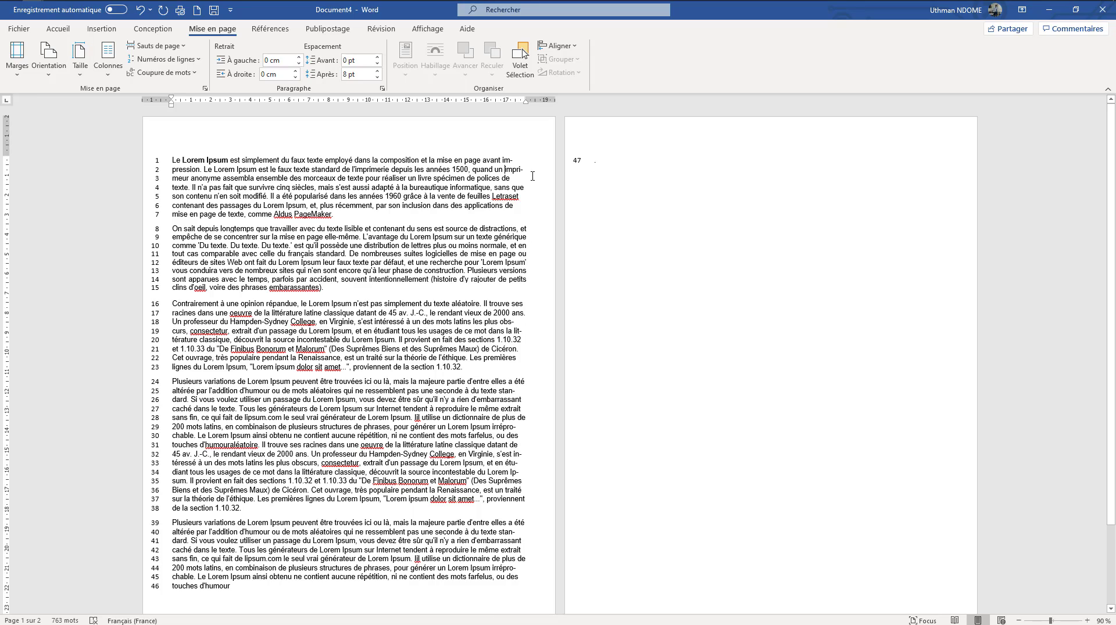
left_click_drag(505, 169, 189, 178)
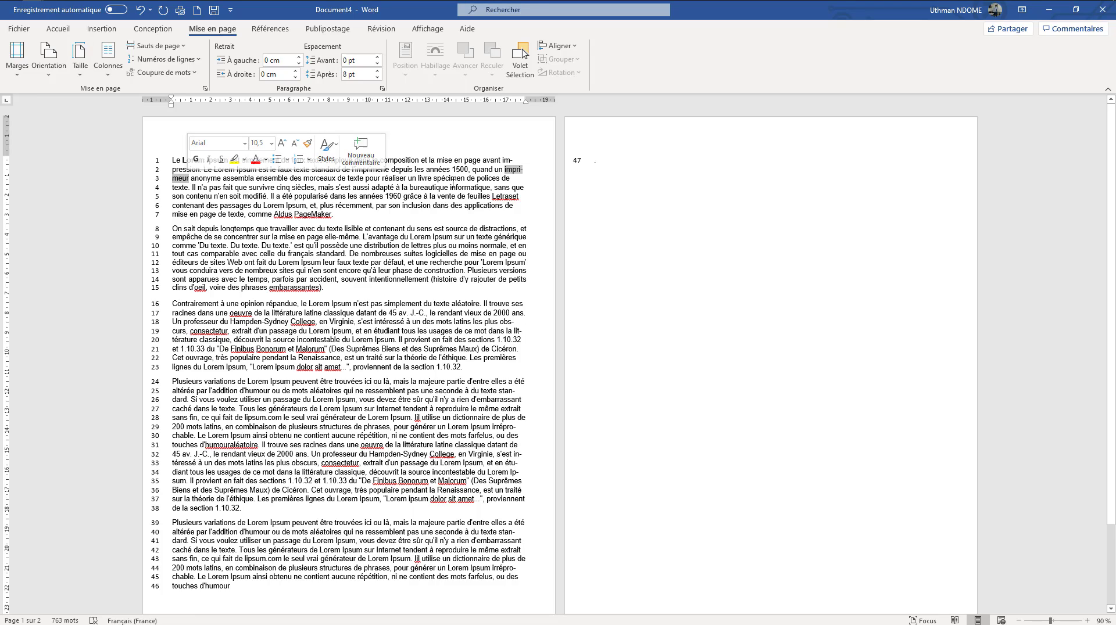
left_click(525, 173)
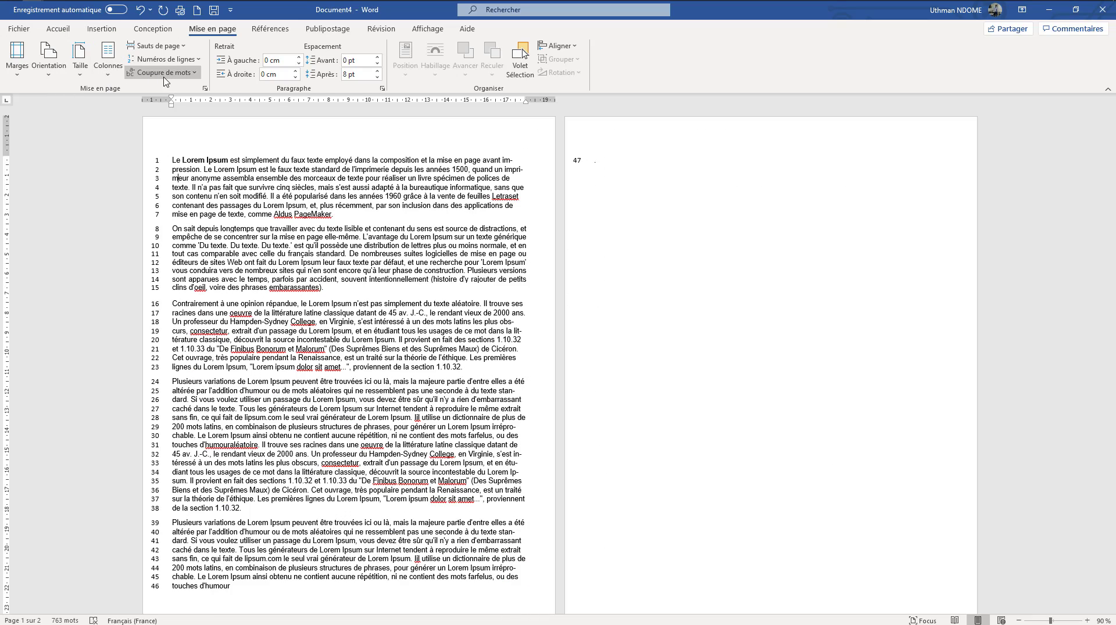
Set the first paragraph's left indent to 1,9 cm
left_click(297, 58)
left_click(297, 58)
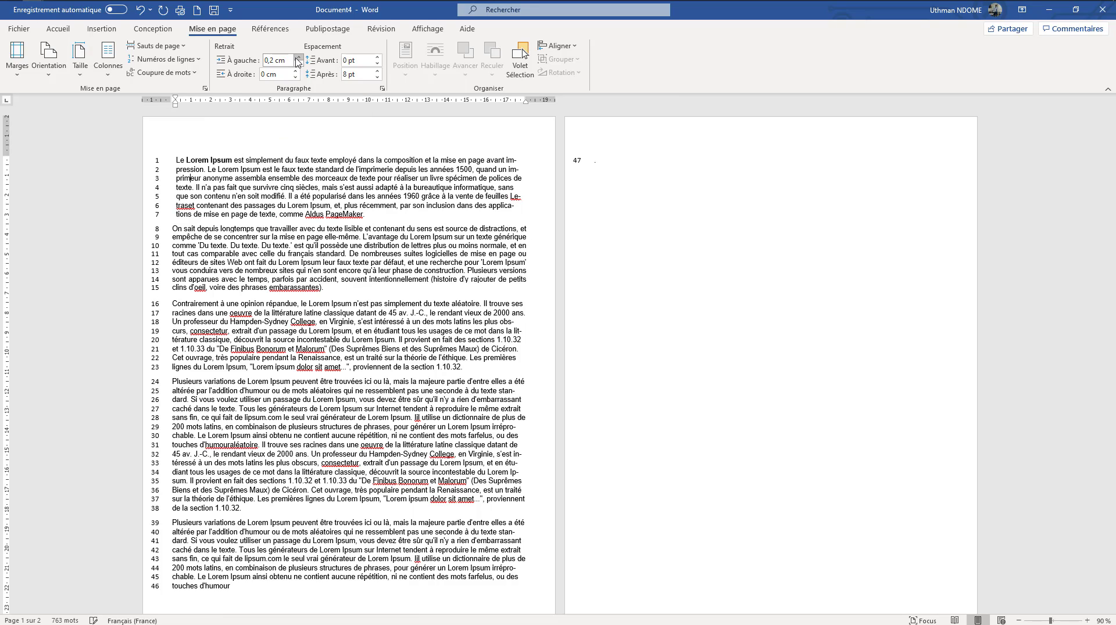
left_click(298, 57)
left_click(297, 58)
left_click(297, 58)
left_click(297, 58)
left_click(298, 58)
left_click(297, 58)
left_click(297, 57)
left_click(298, 58)
left_click(298, 58)
left_click(297, 58)
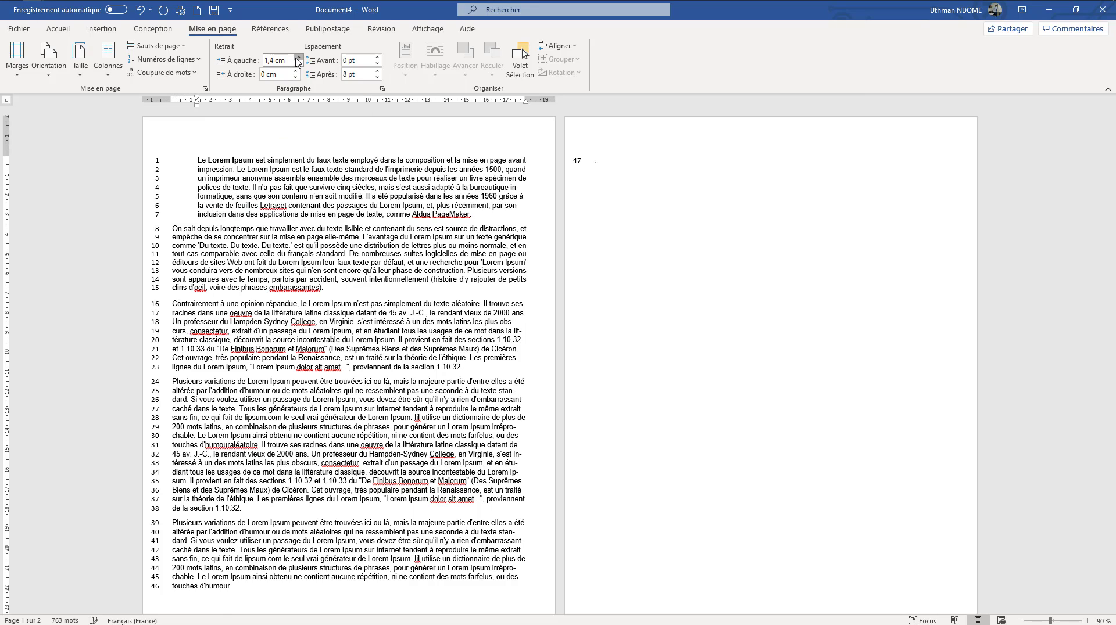
left_click(298, 57)
left_click(297, 58)
left_click(297, 58)
left_click(297, 58)
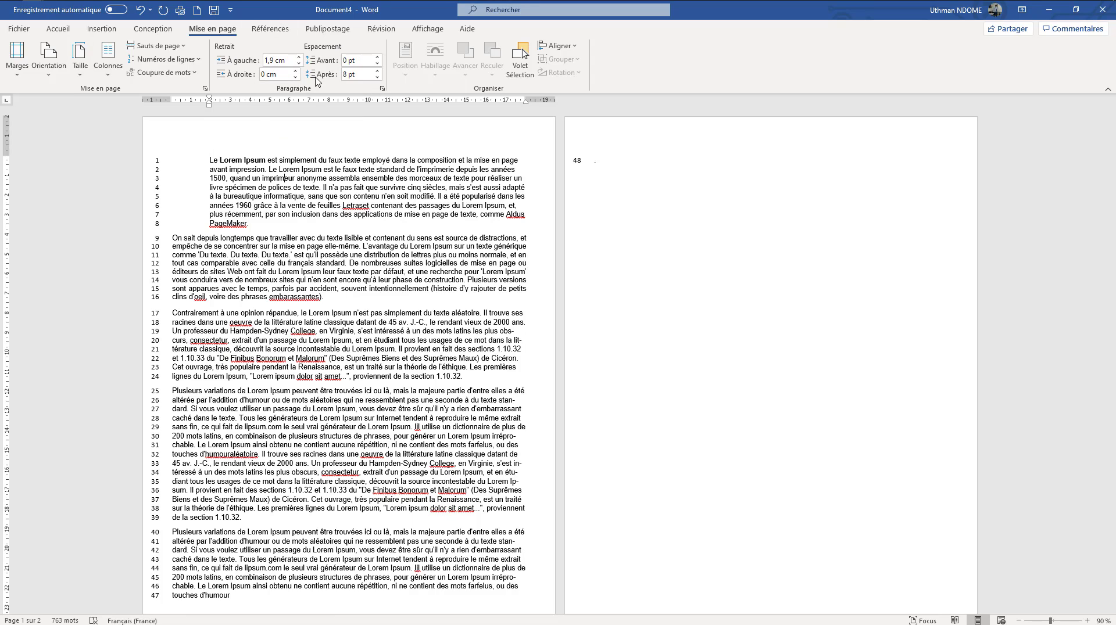
Set the first paragraph's spacing before to 24 pt and its spacing after to Auto
left_click(378, 57)
left_click(378, 57)
left_click(377, 57)
left_click(378, 57)
left_click(378, 57)
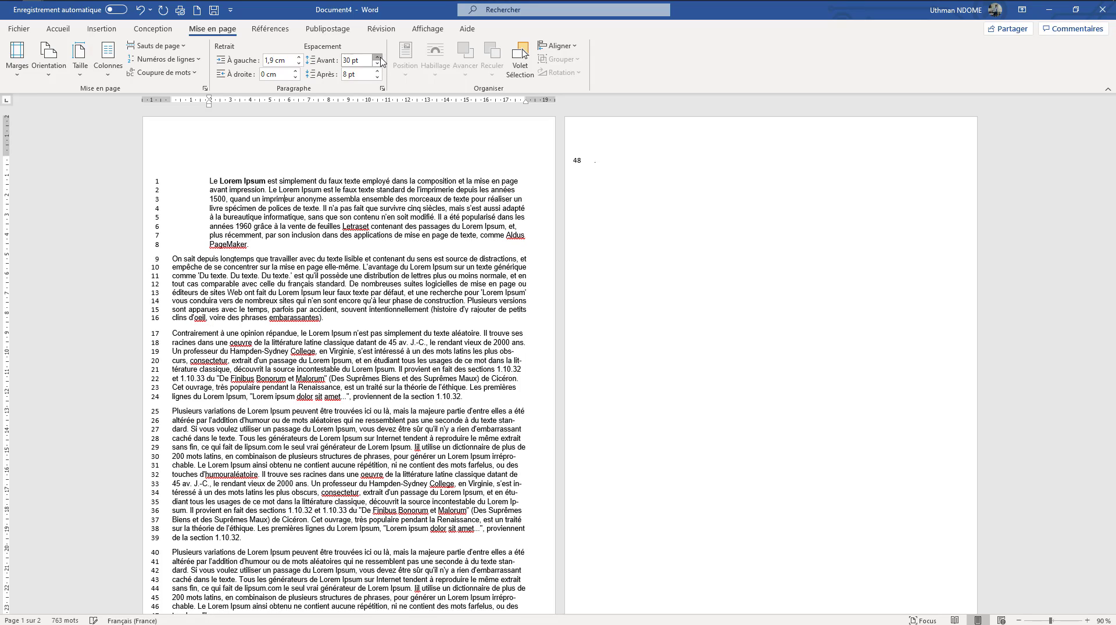
left_click(377, 57)
left_click(378, 57)
left_click(378, 57)
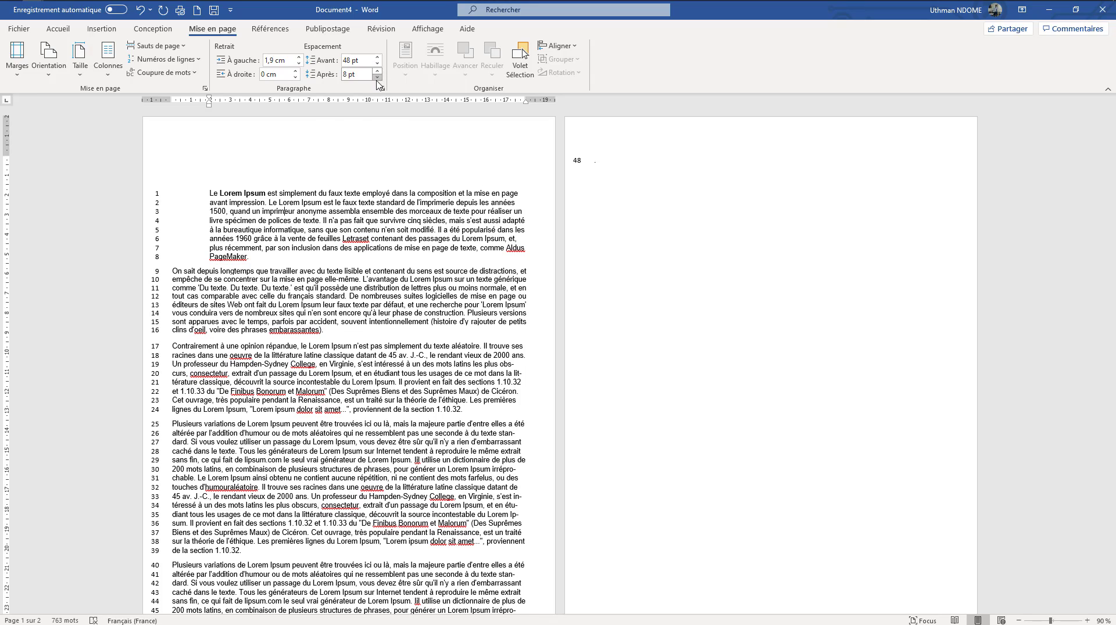
left_click(377, 64)
left_click(378, 68)
left_click(377, 68)
left_click(377, 68)
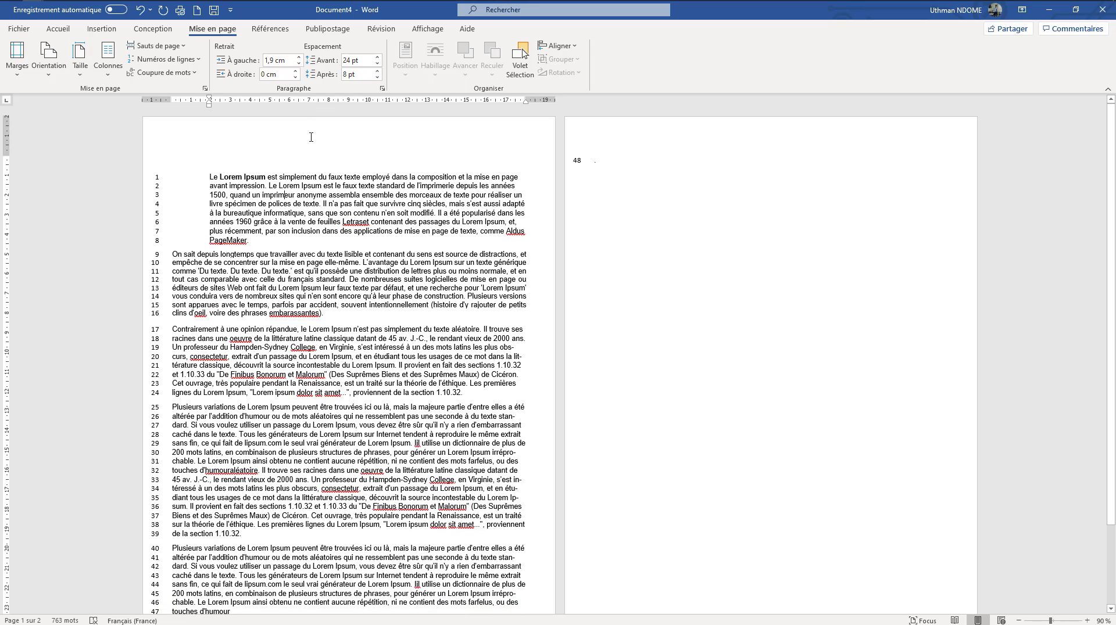
left_click(378, 77)
left_click(378, 77)
left_click(378, 78)
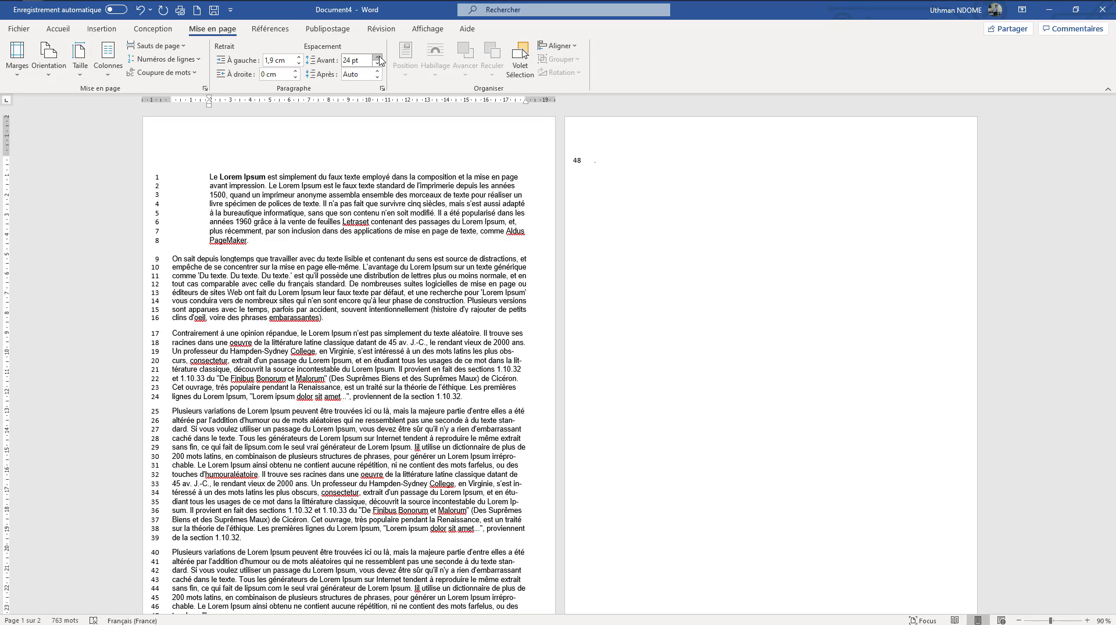
Set the spacing before the first paragraph to 36 pt
left_click(378, 57)
left_click(378, 58)
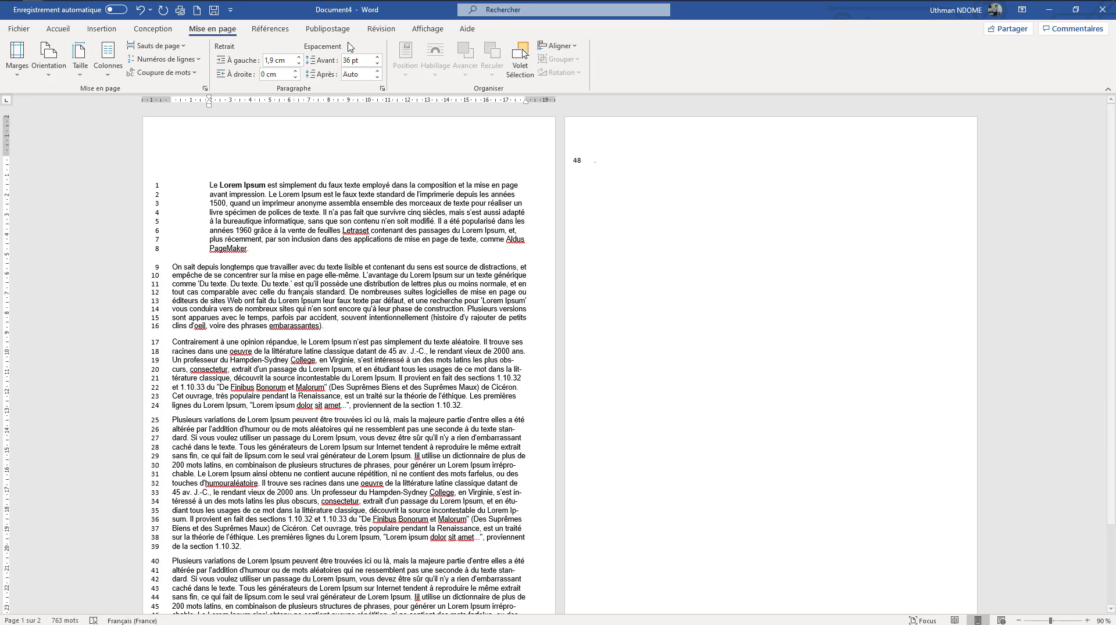
left_click(378, 63)
left_click(378, 63)
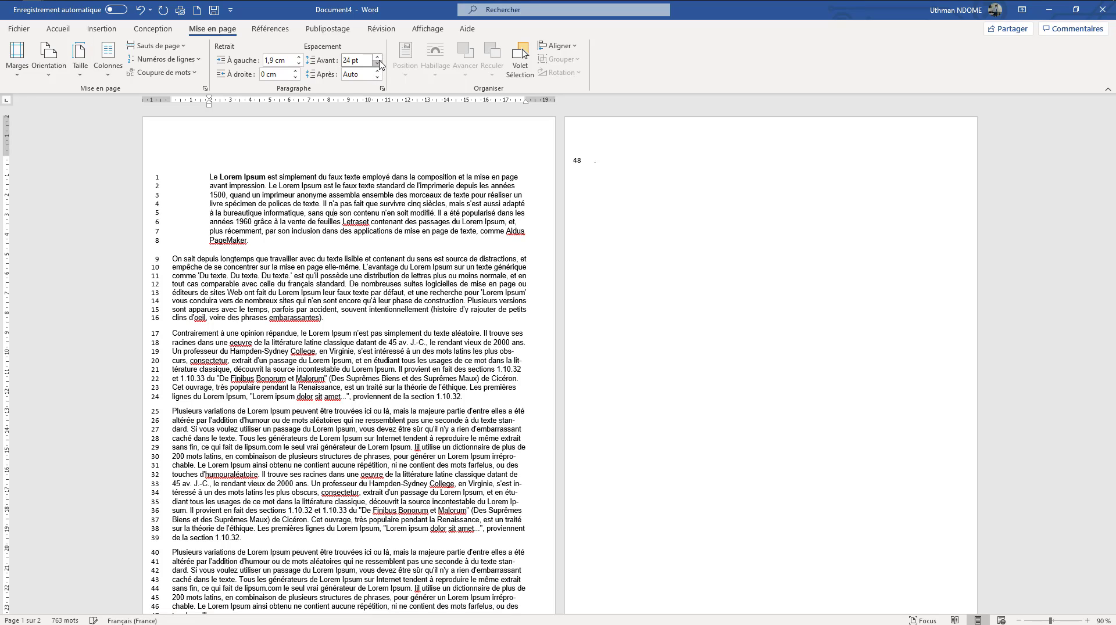
left_click(377, 58)
left_click(377, 57)
left_click(377, 58)
left_click(377, 58)
left_click(377, 63)
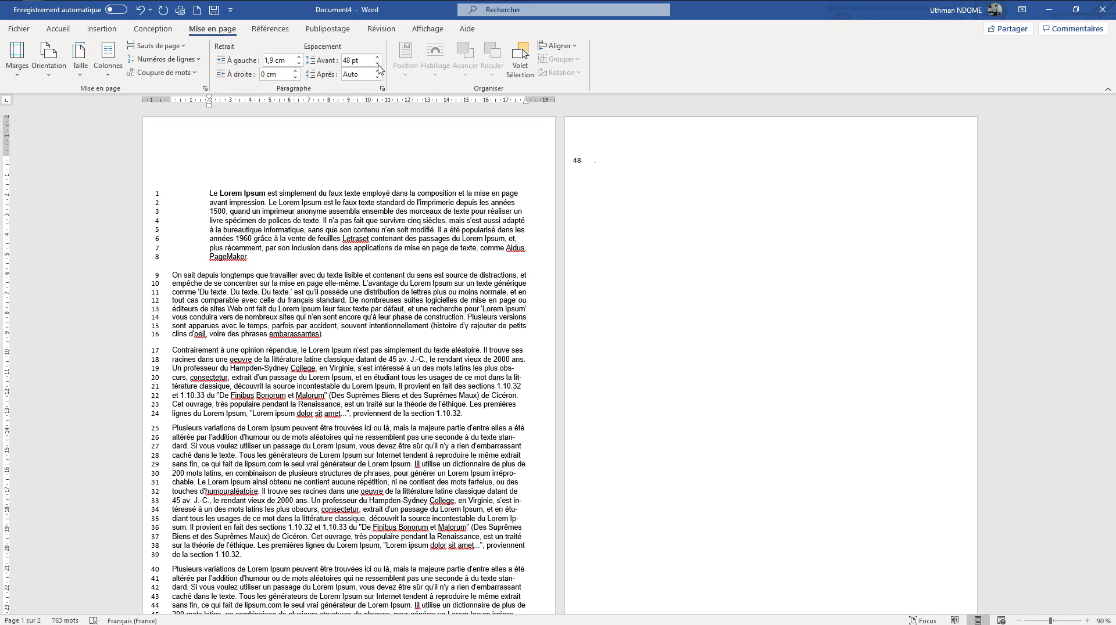
left_click(377, 64)
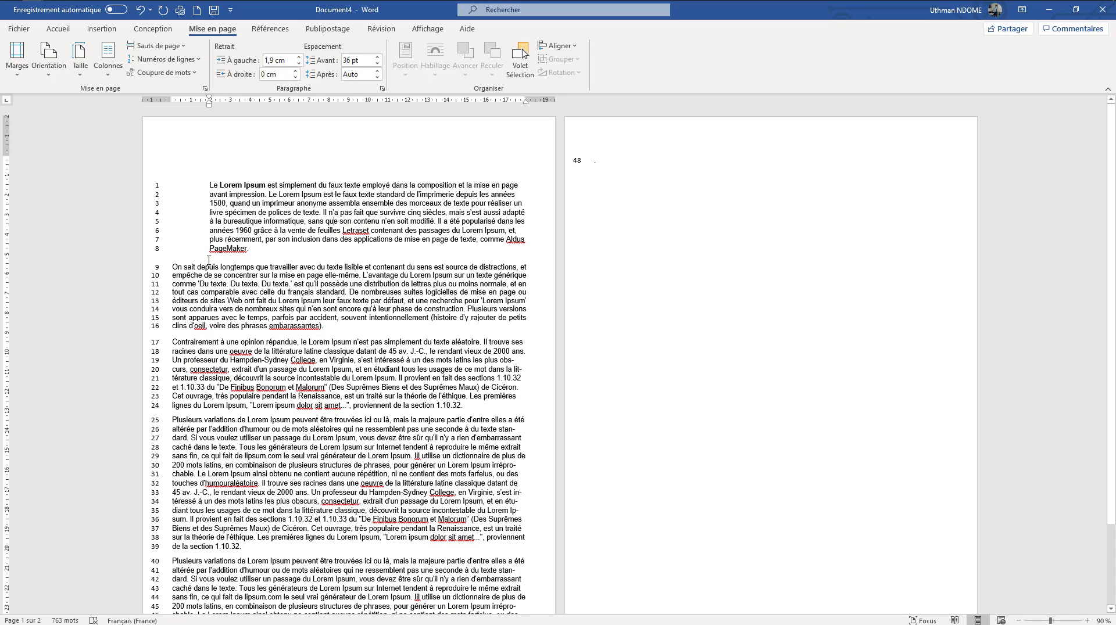
Set the spacing after the first paragraph to 66 pt
left_click(377, 71)
left_click(377, 71)
left_click(377, 71)
left_click(377, 71)
left_click(377, 71)
left_click(377, 71)
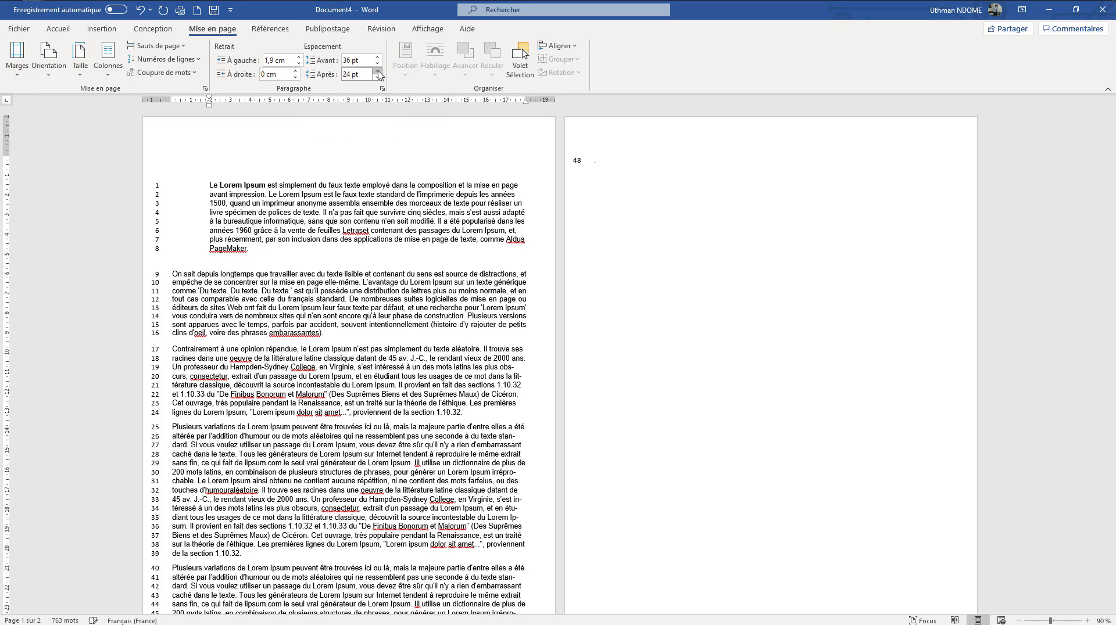
left_click(377, 71)
left_click(377, 71)
left_click(377, 71)
left_click(378, 71)
left_click(377, 71)
left_click(377, 71)
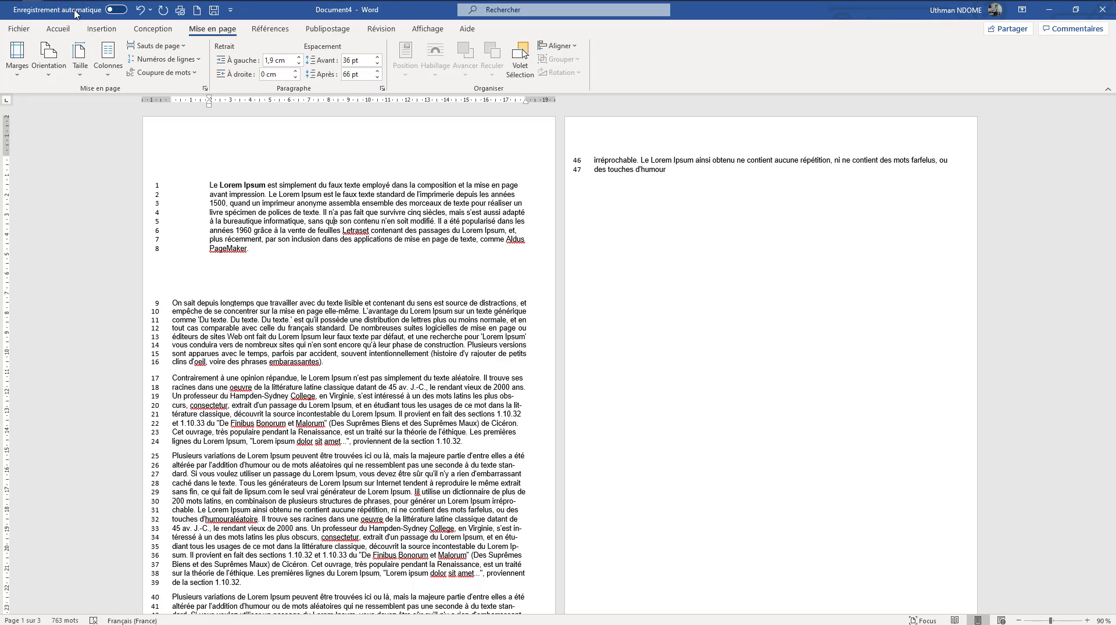
mouse_move(71, 3)
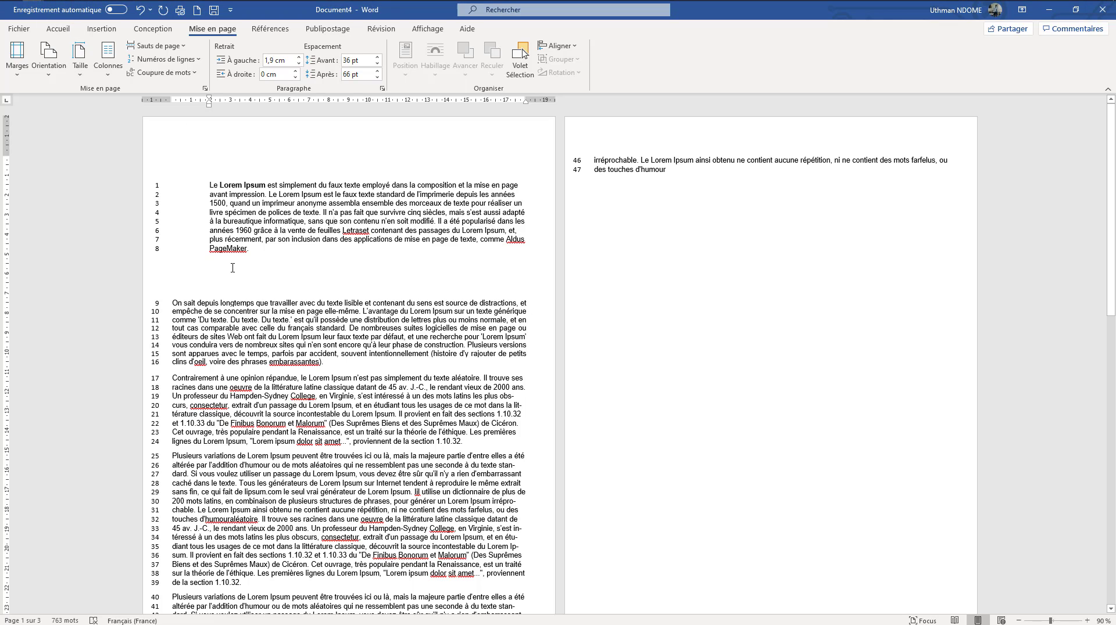